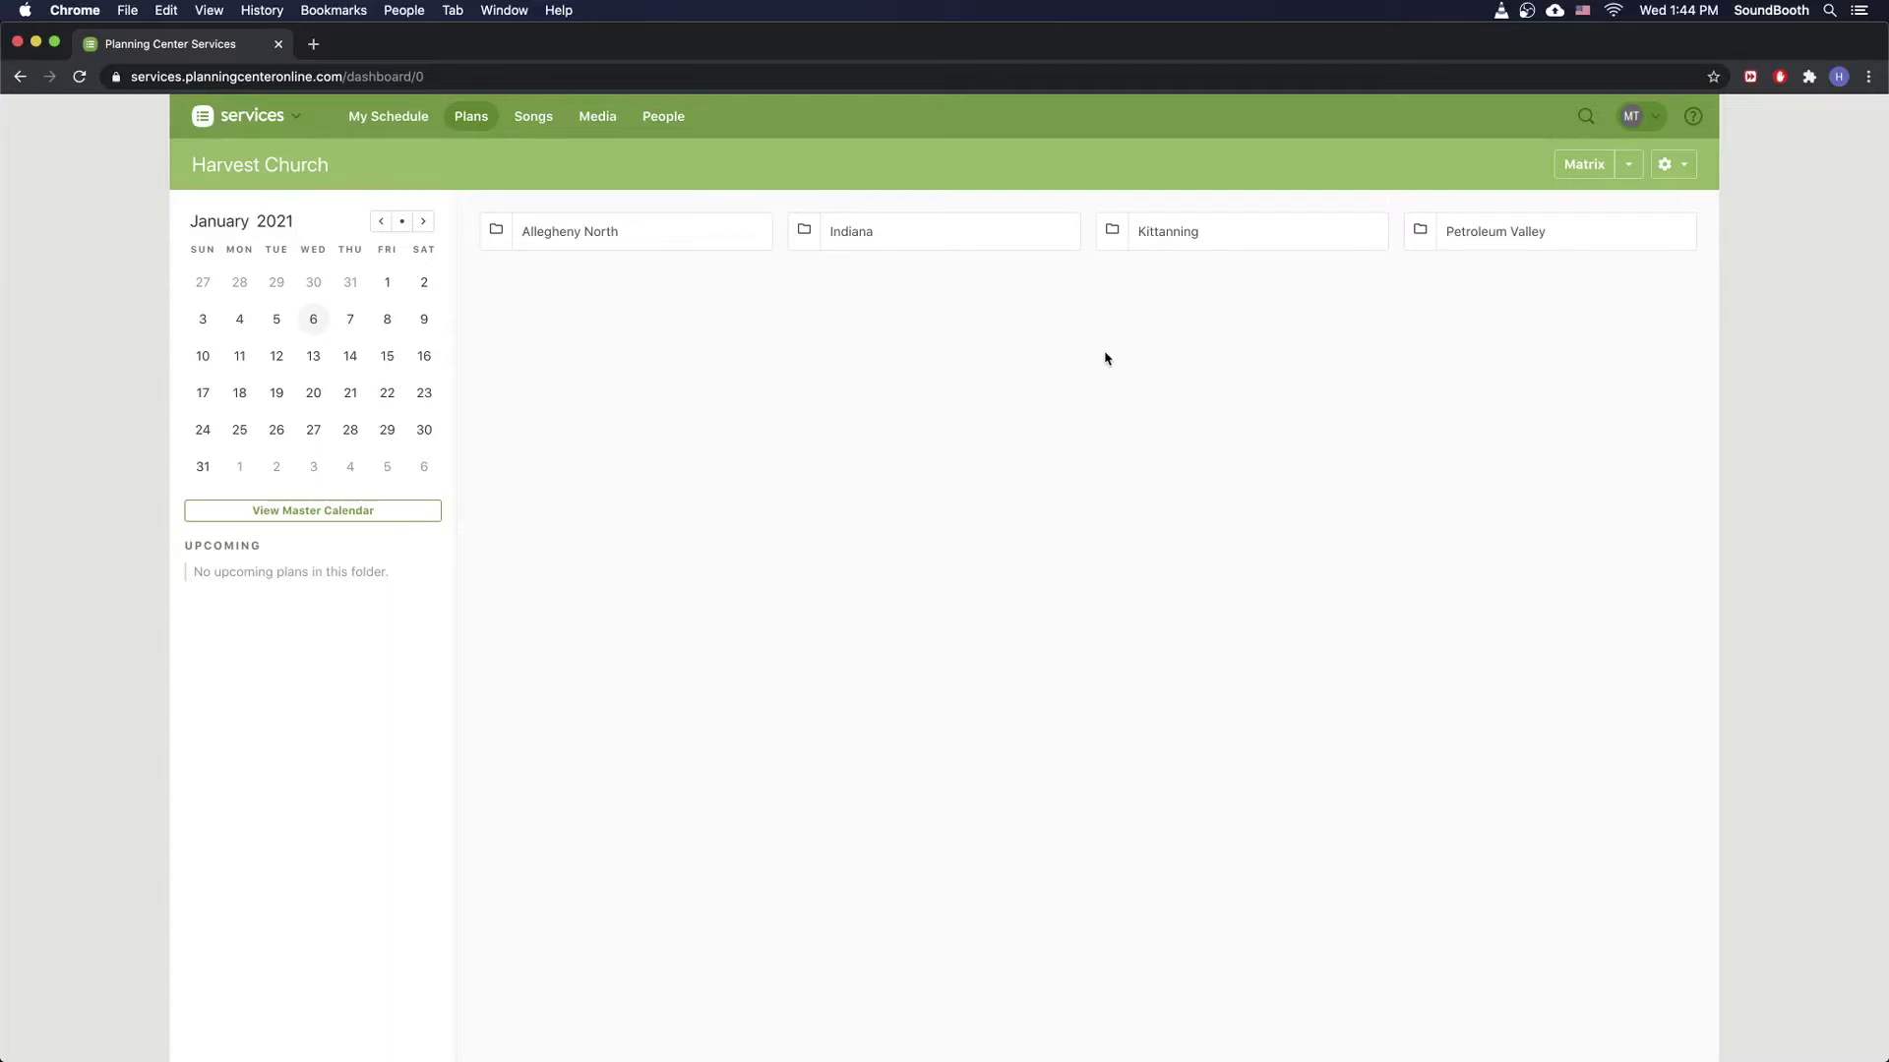
Open the Indiana folder's January 10, 2021 Sunday Morning plan and scroll its 83:16 order of service.
click(950, 234)
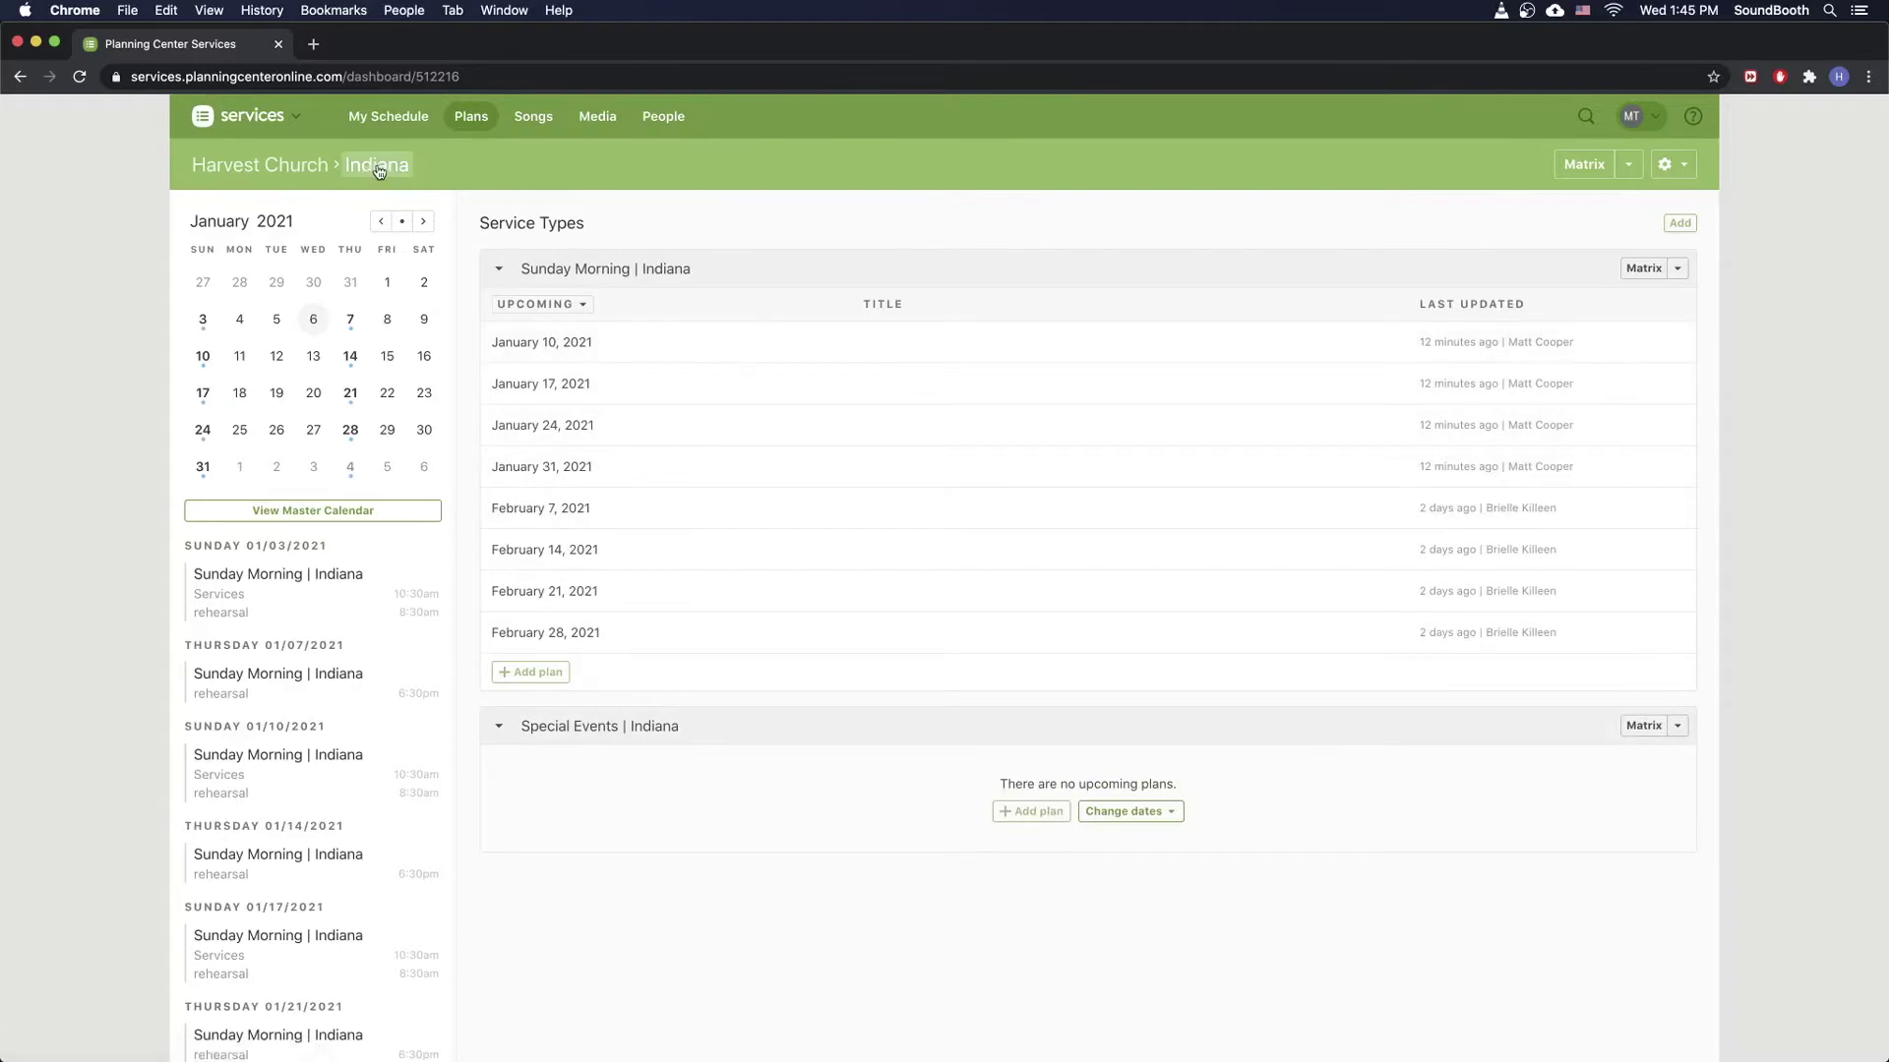
click(264, 172)
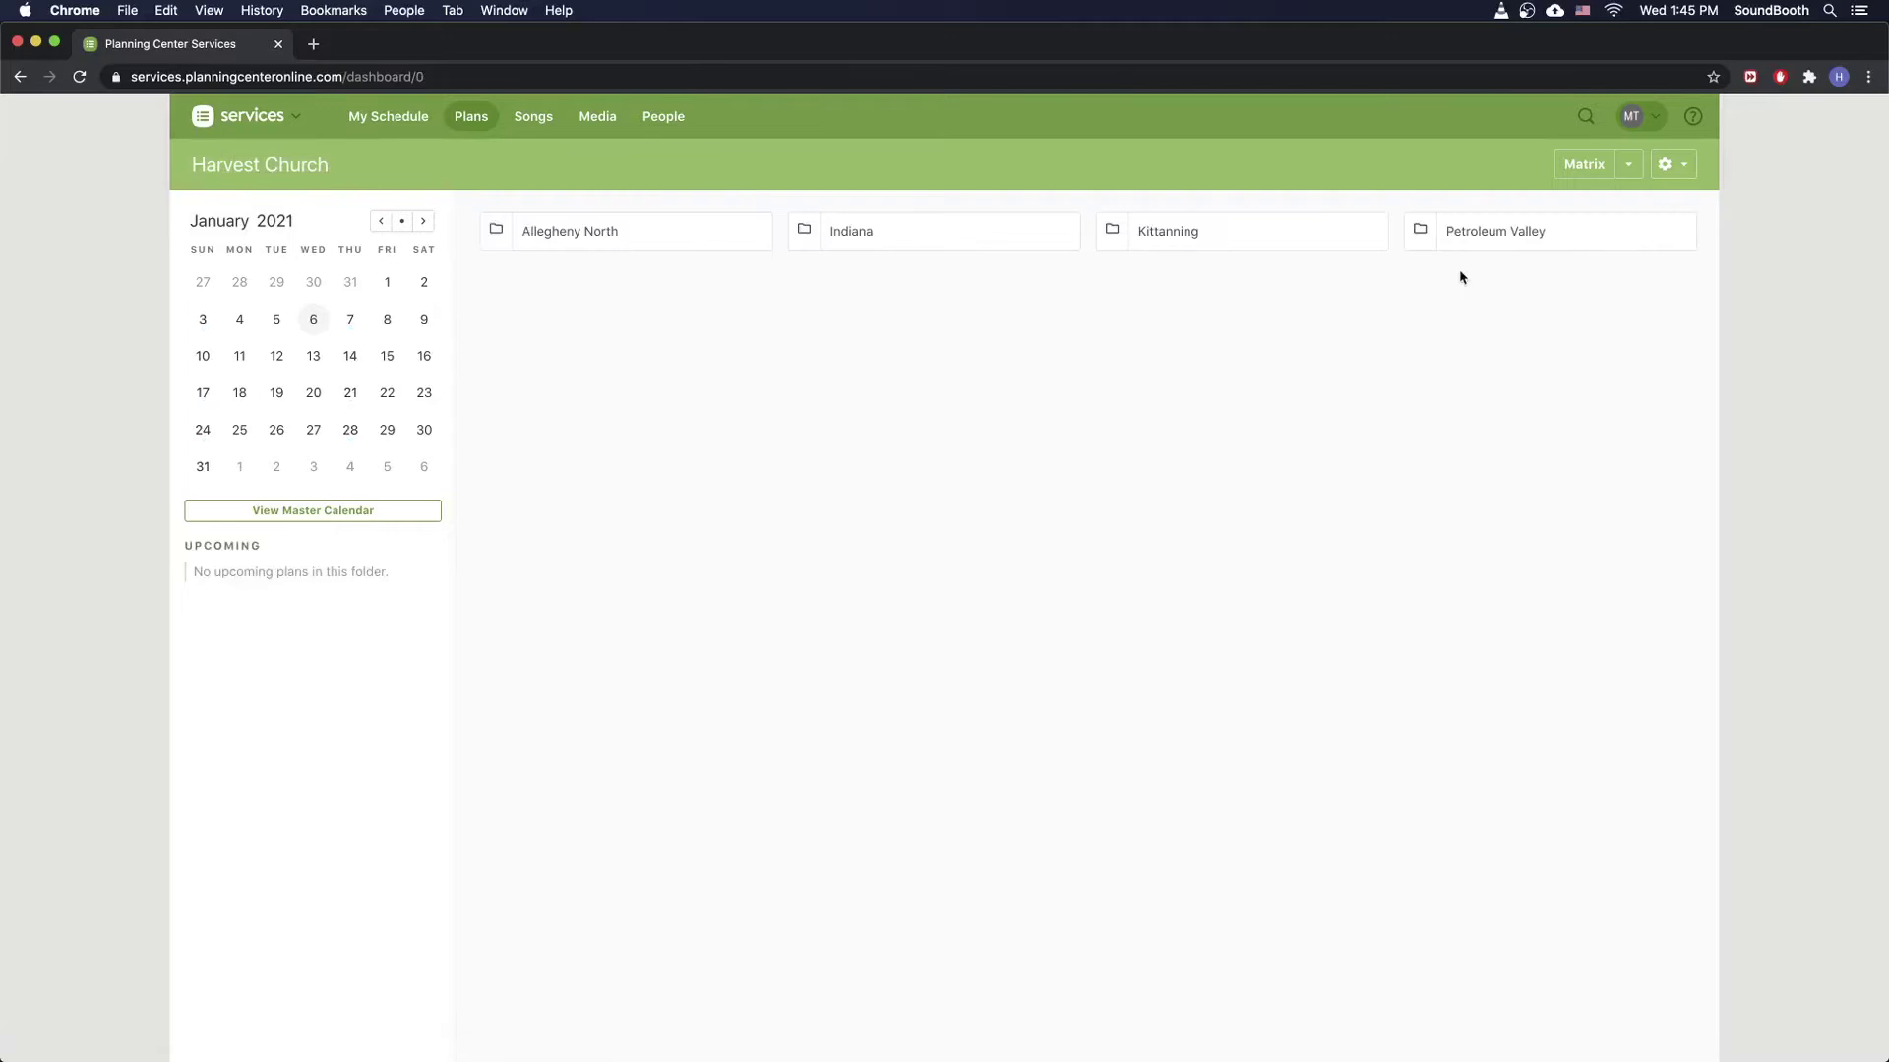
click(971, 244)
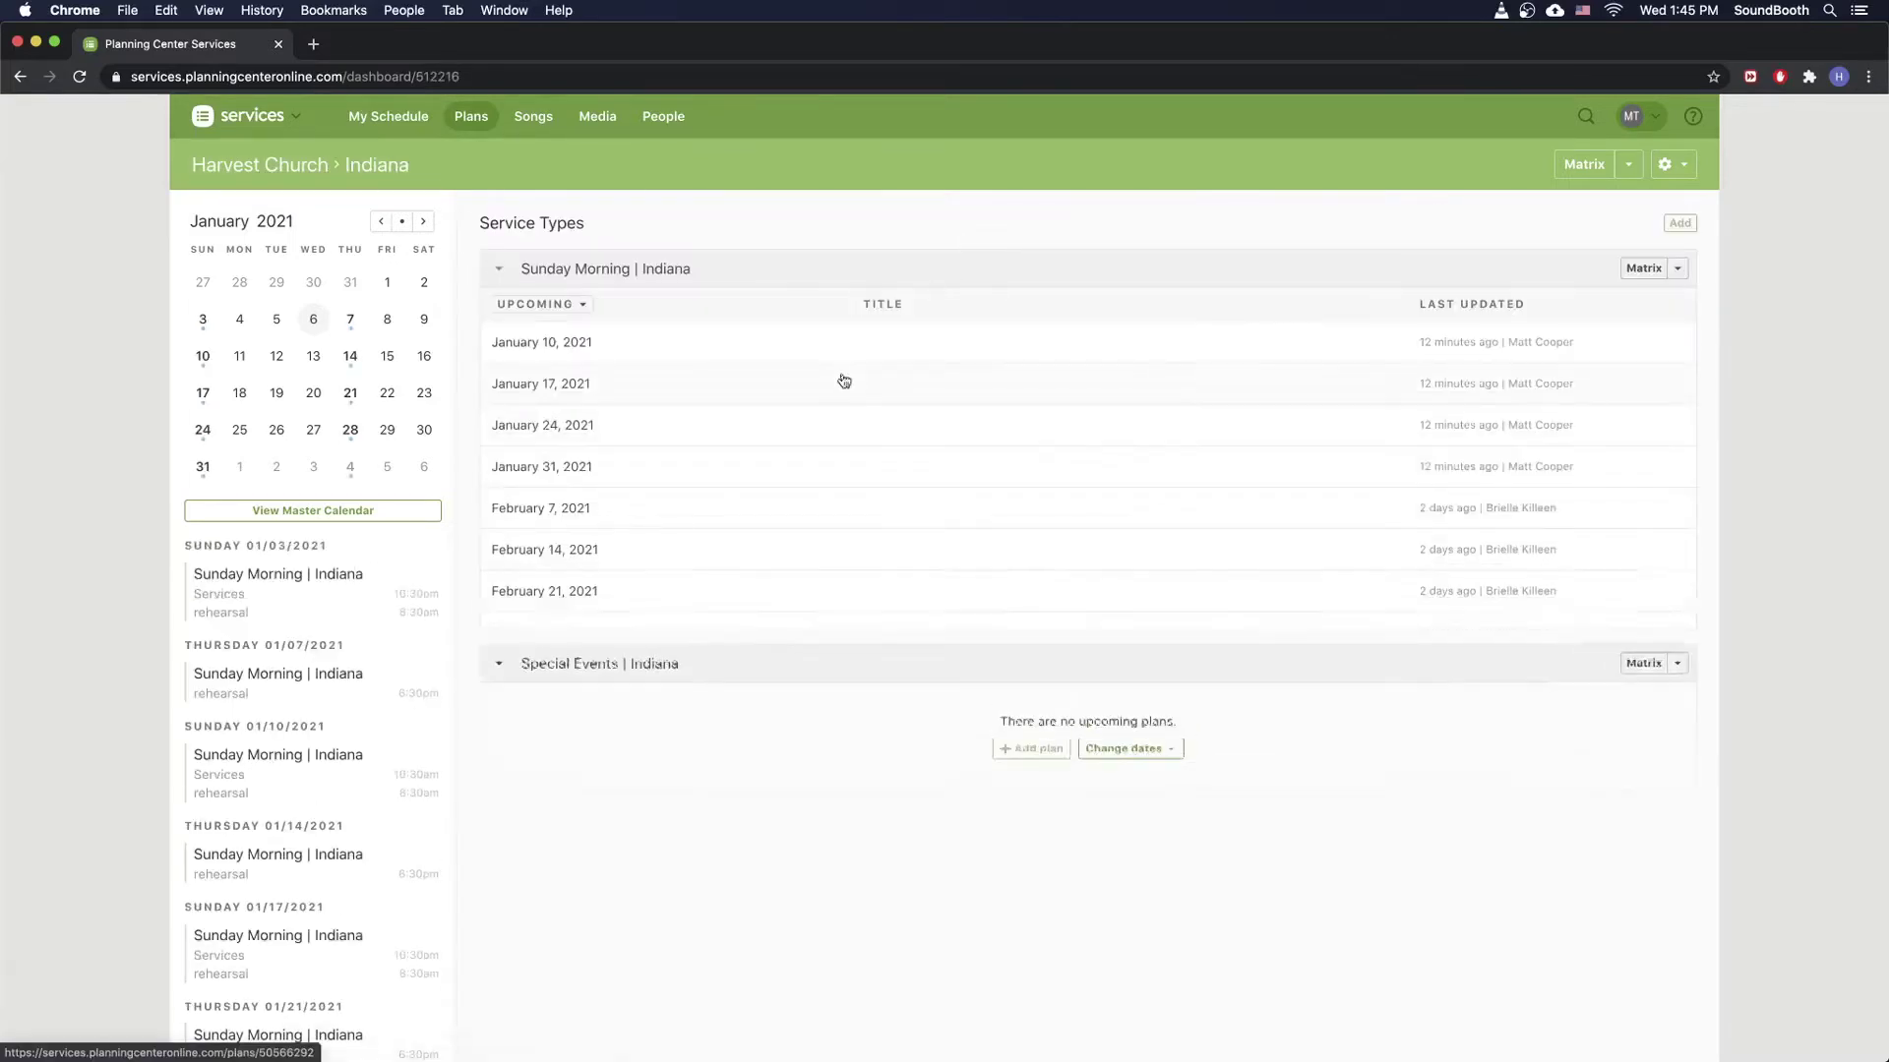
click(595, 344)
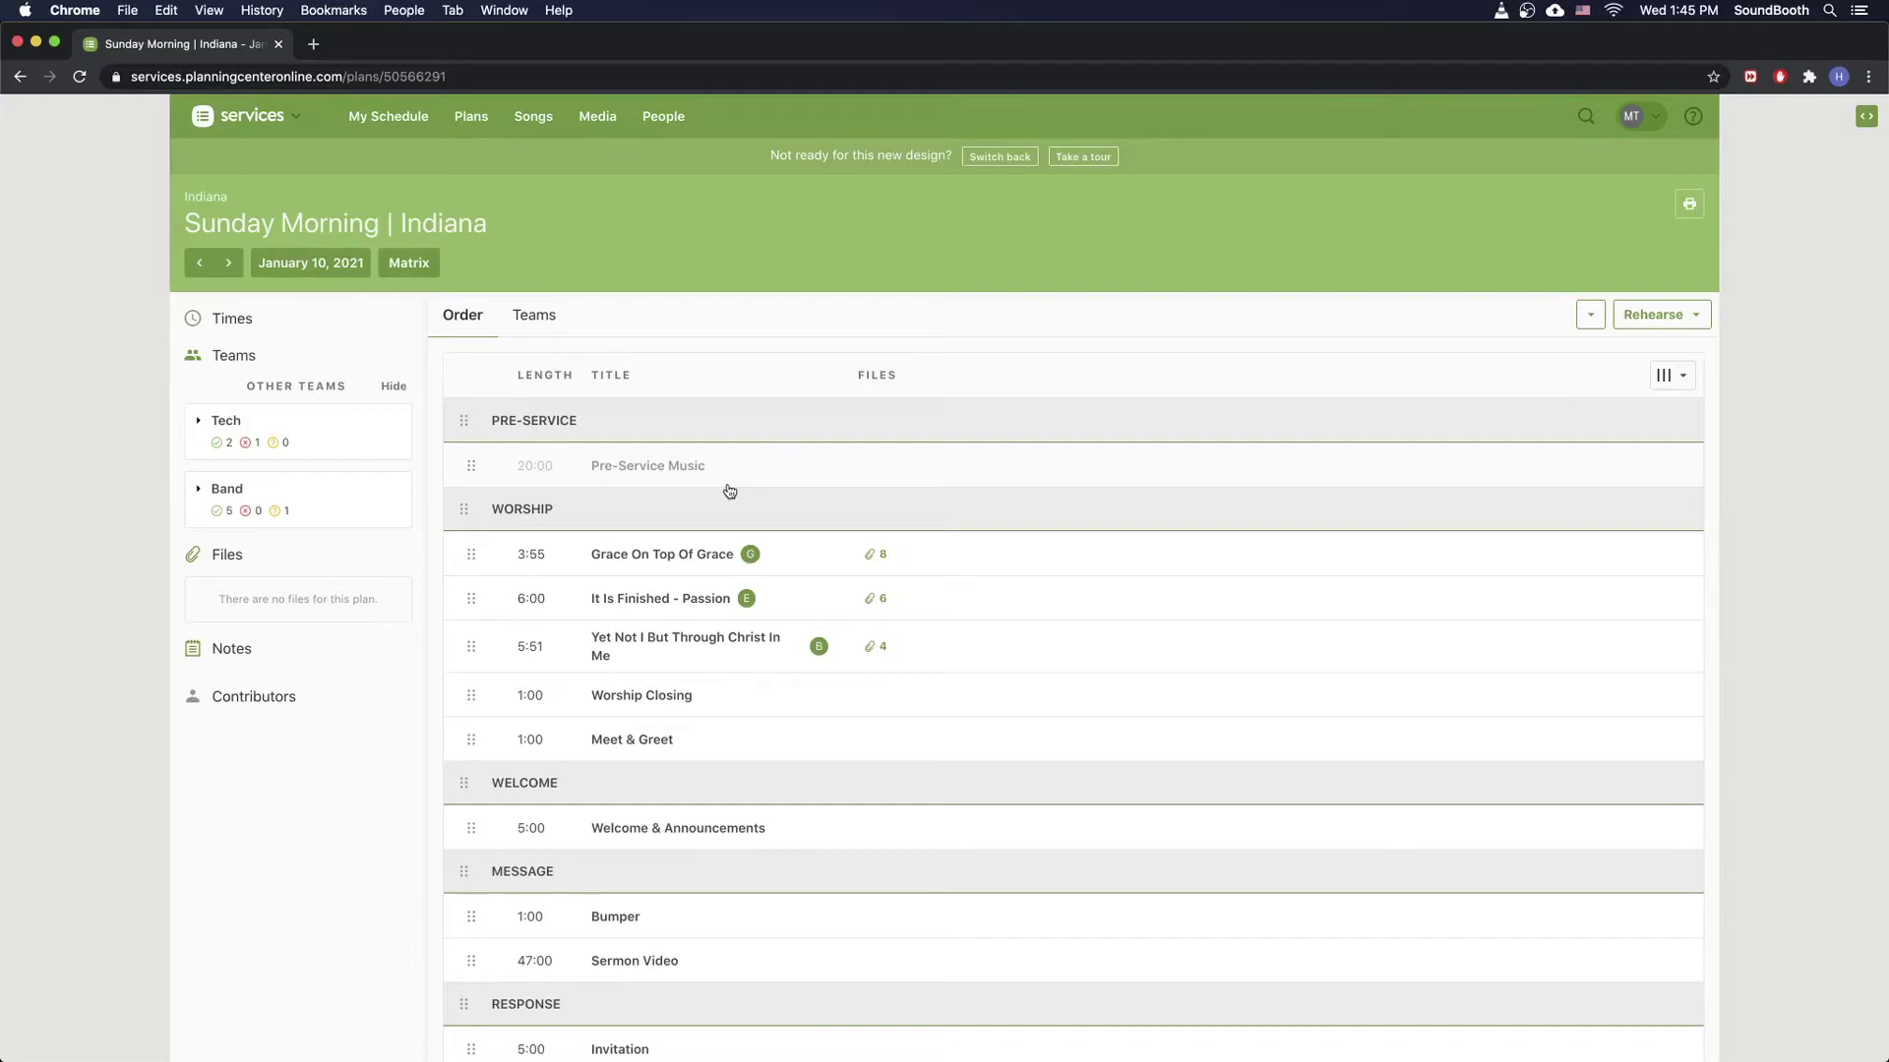
scroll(700, 719, down, 4)
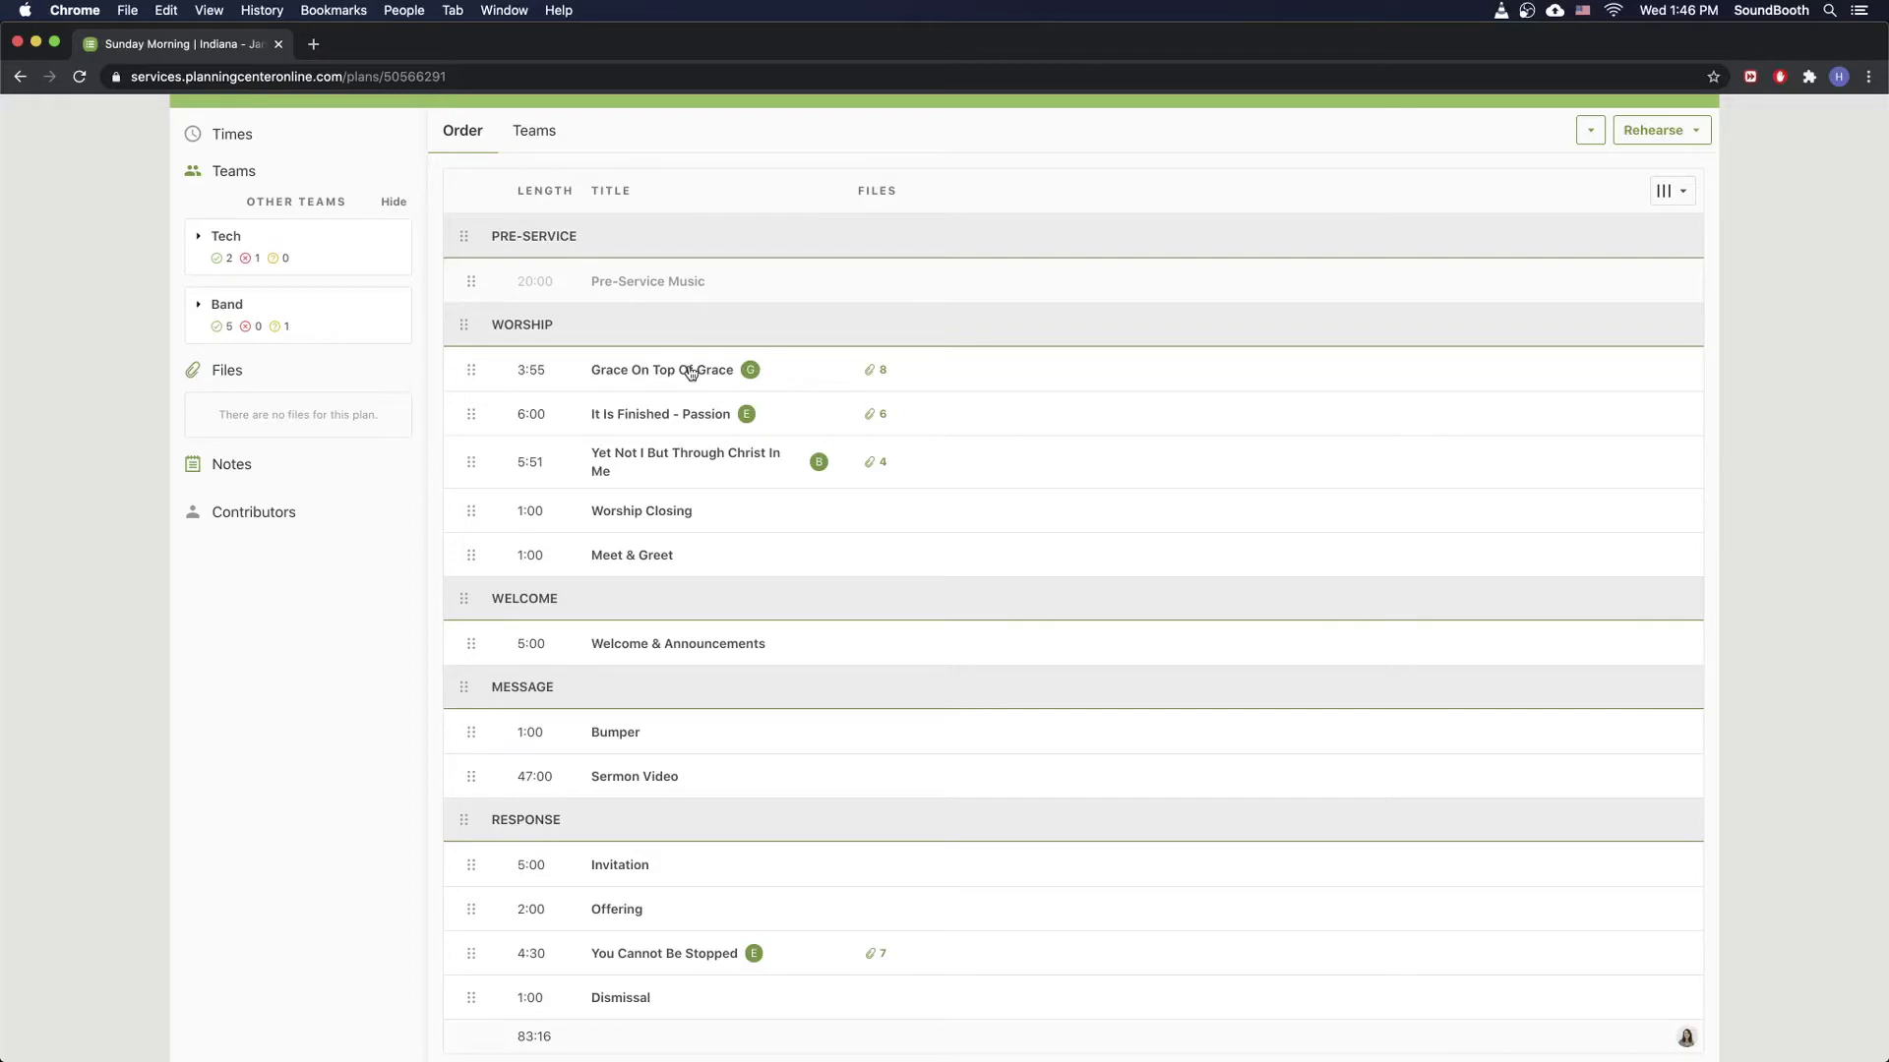
Open Grace On Top Of Grace's Edit song panel and show its Song details with CCLI 7040862.
click(692, 373)
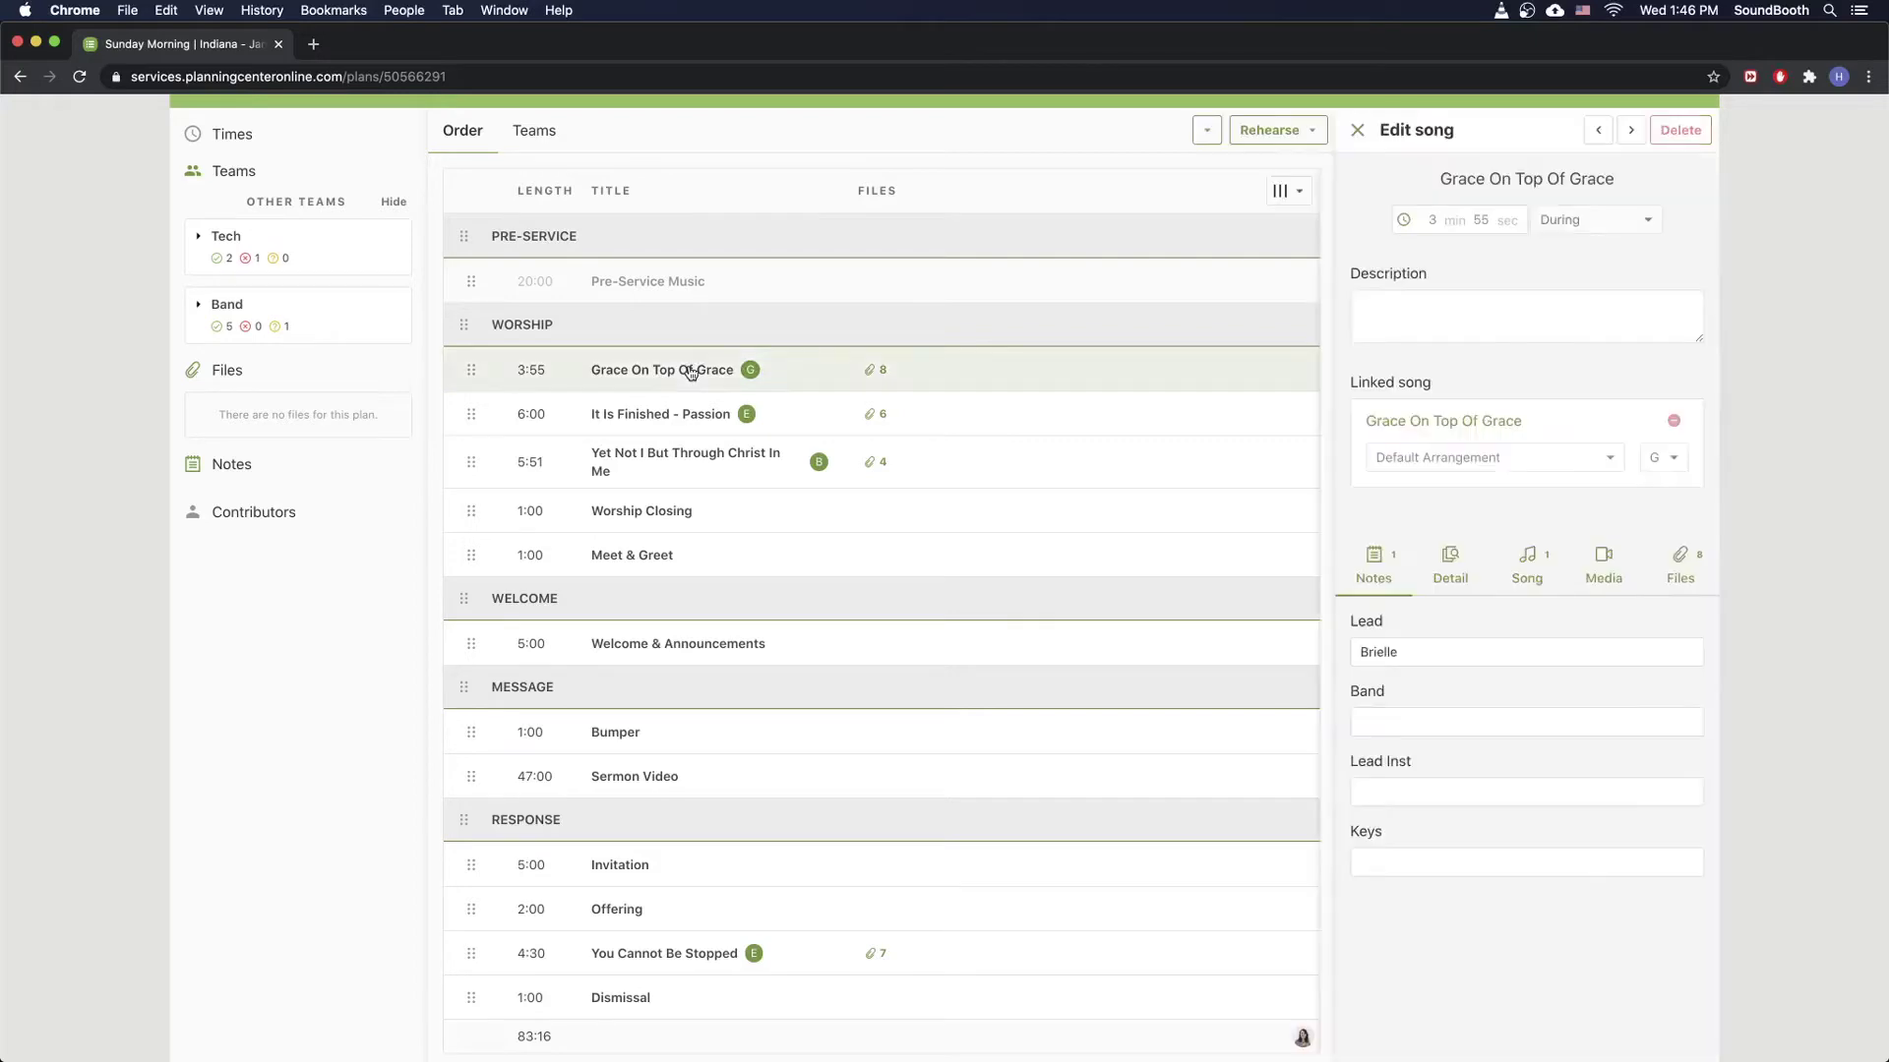
click(1457, 575)
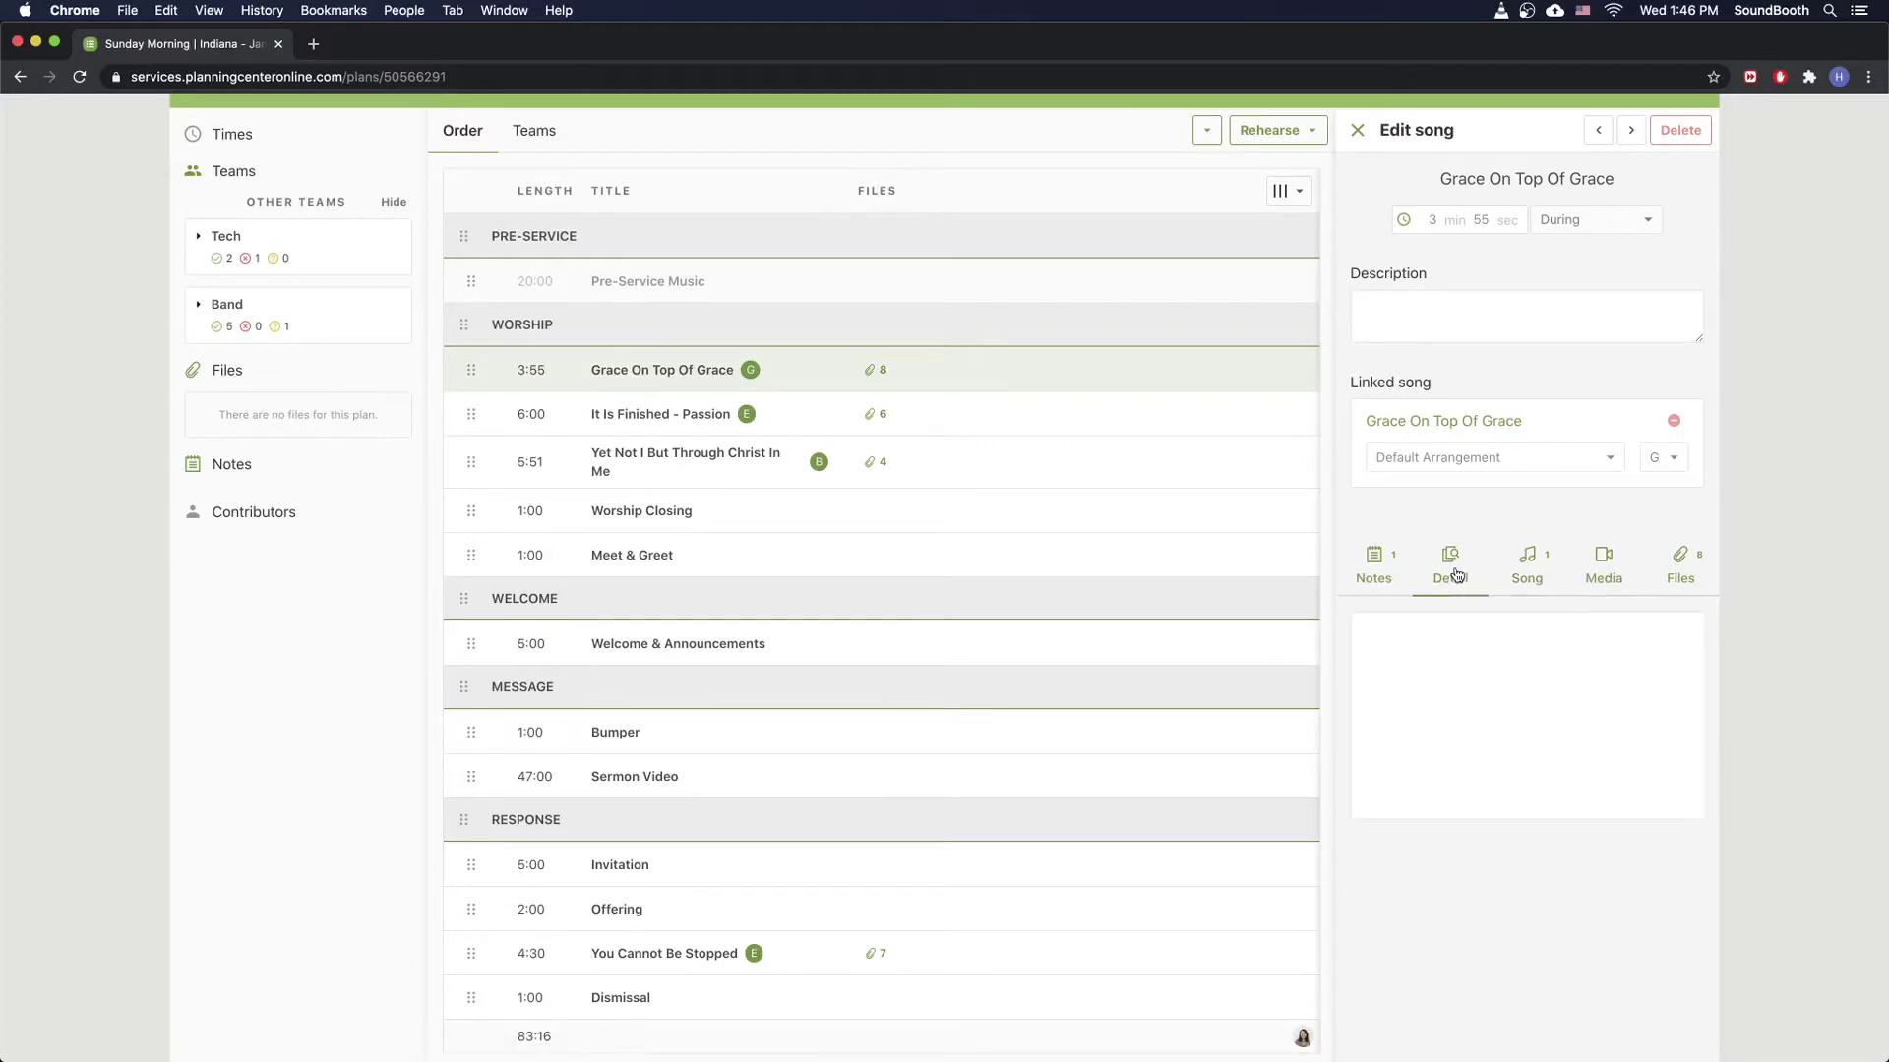
click(1543, 572)
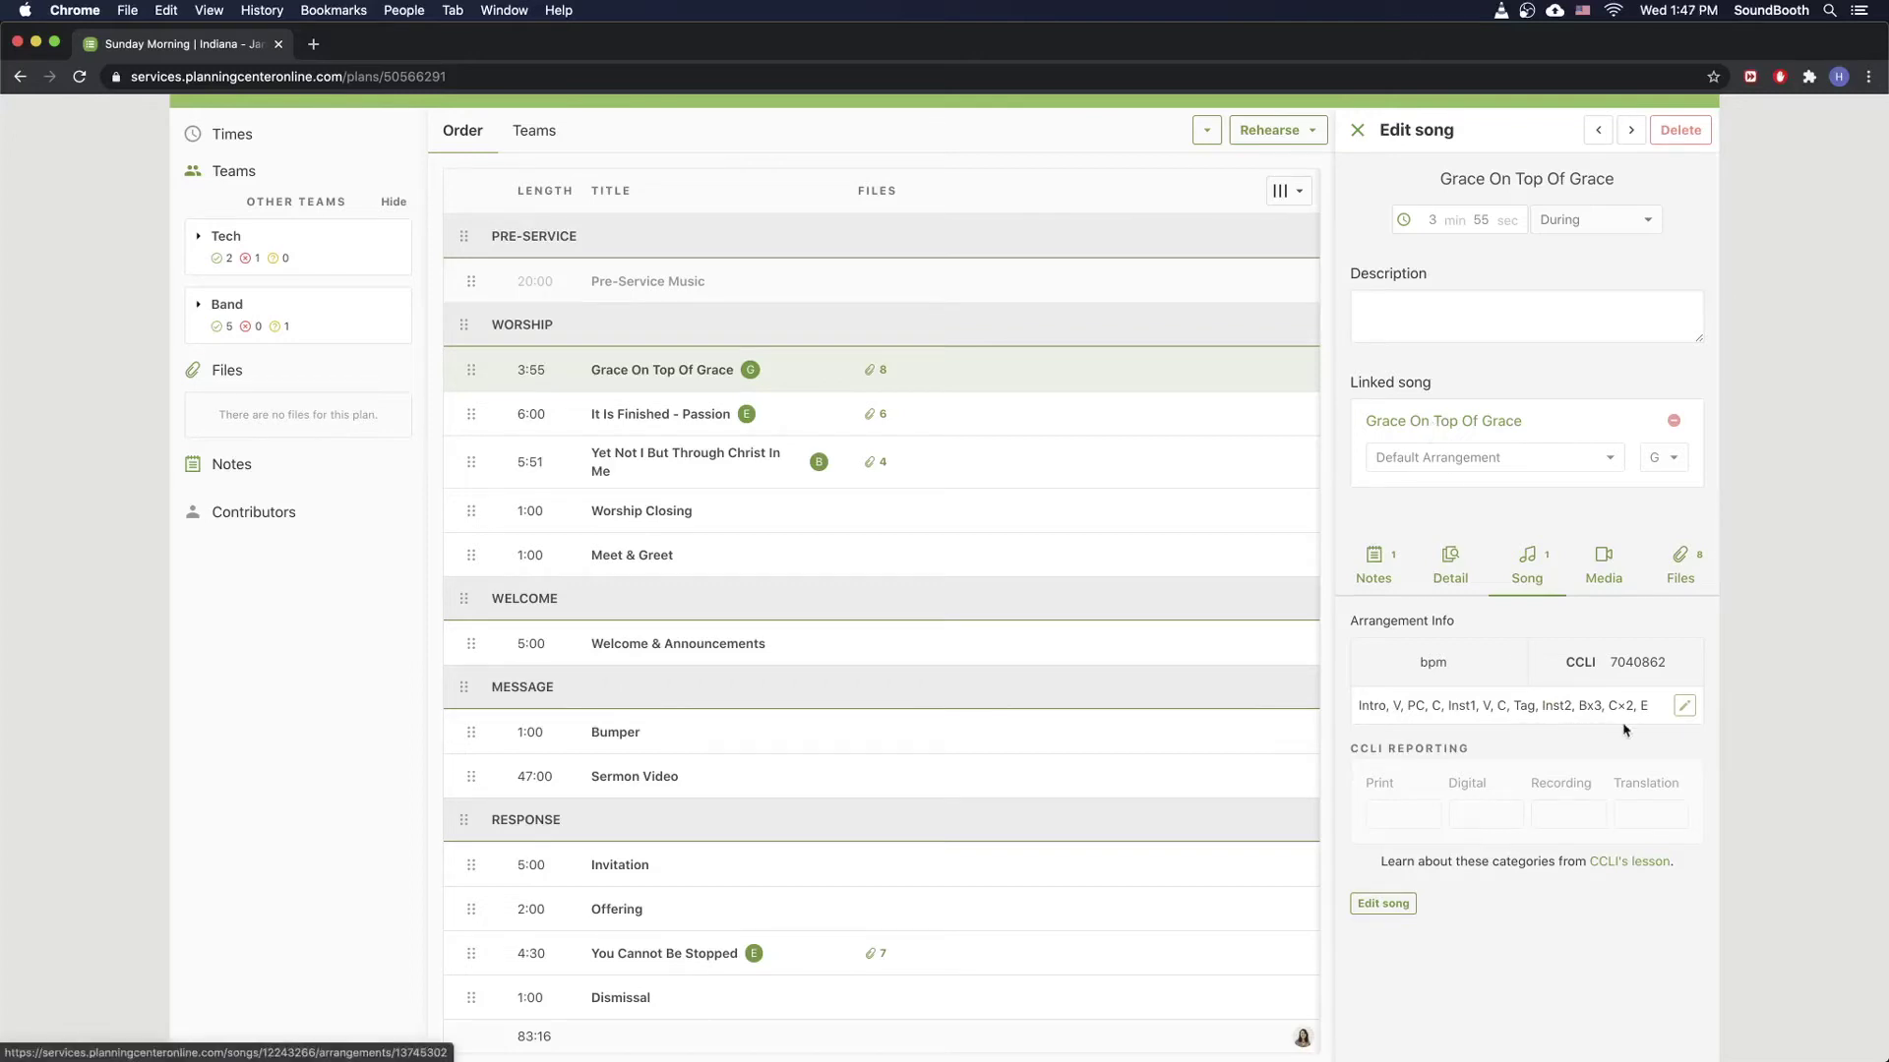
Open the linked song's Song Information and copy its CCLI# 7040862.
click(1448, 425)
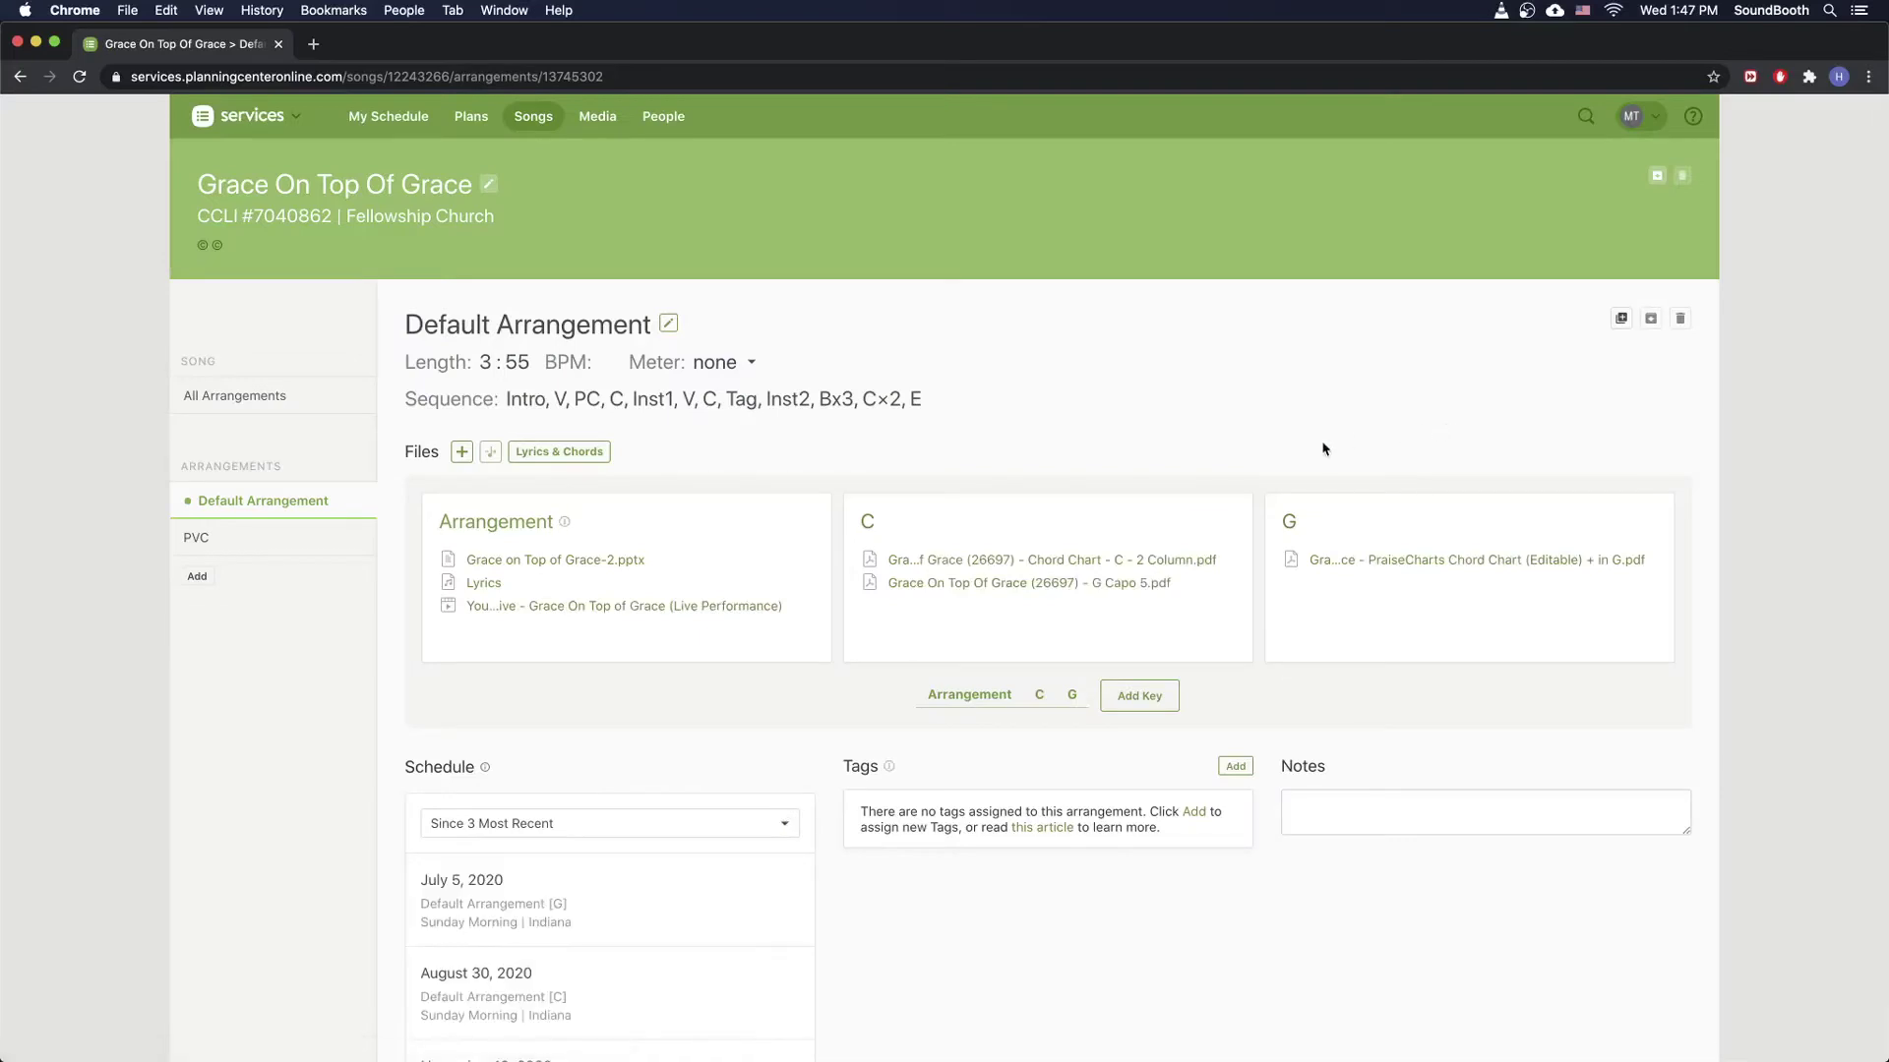
click(287, 219)
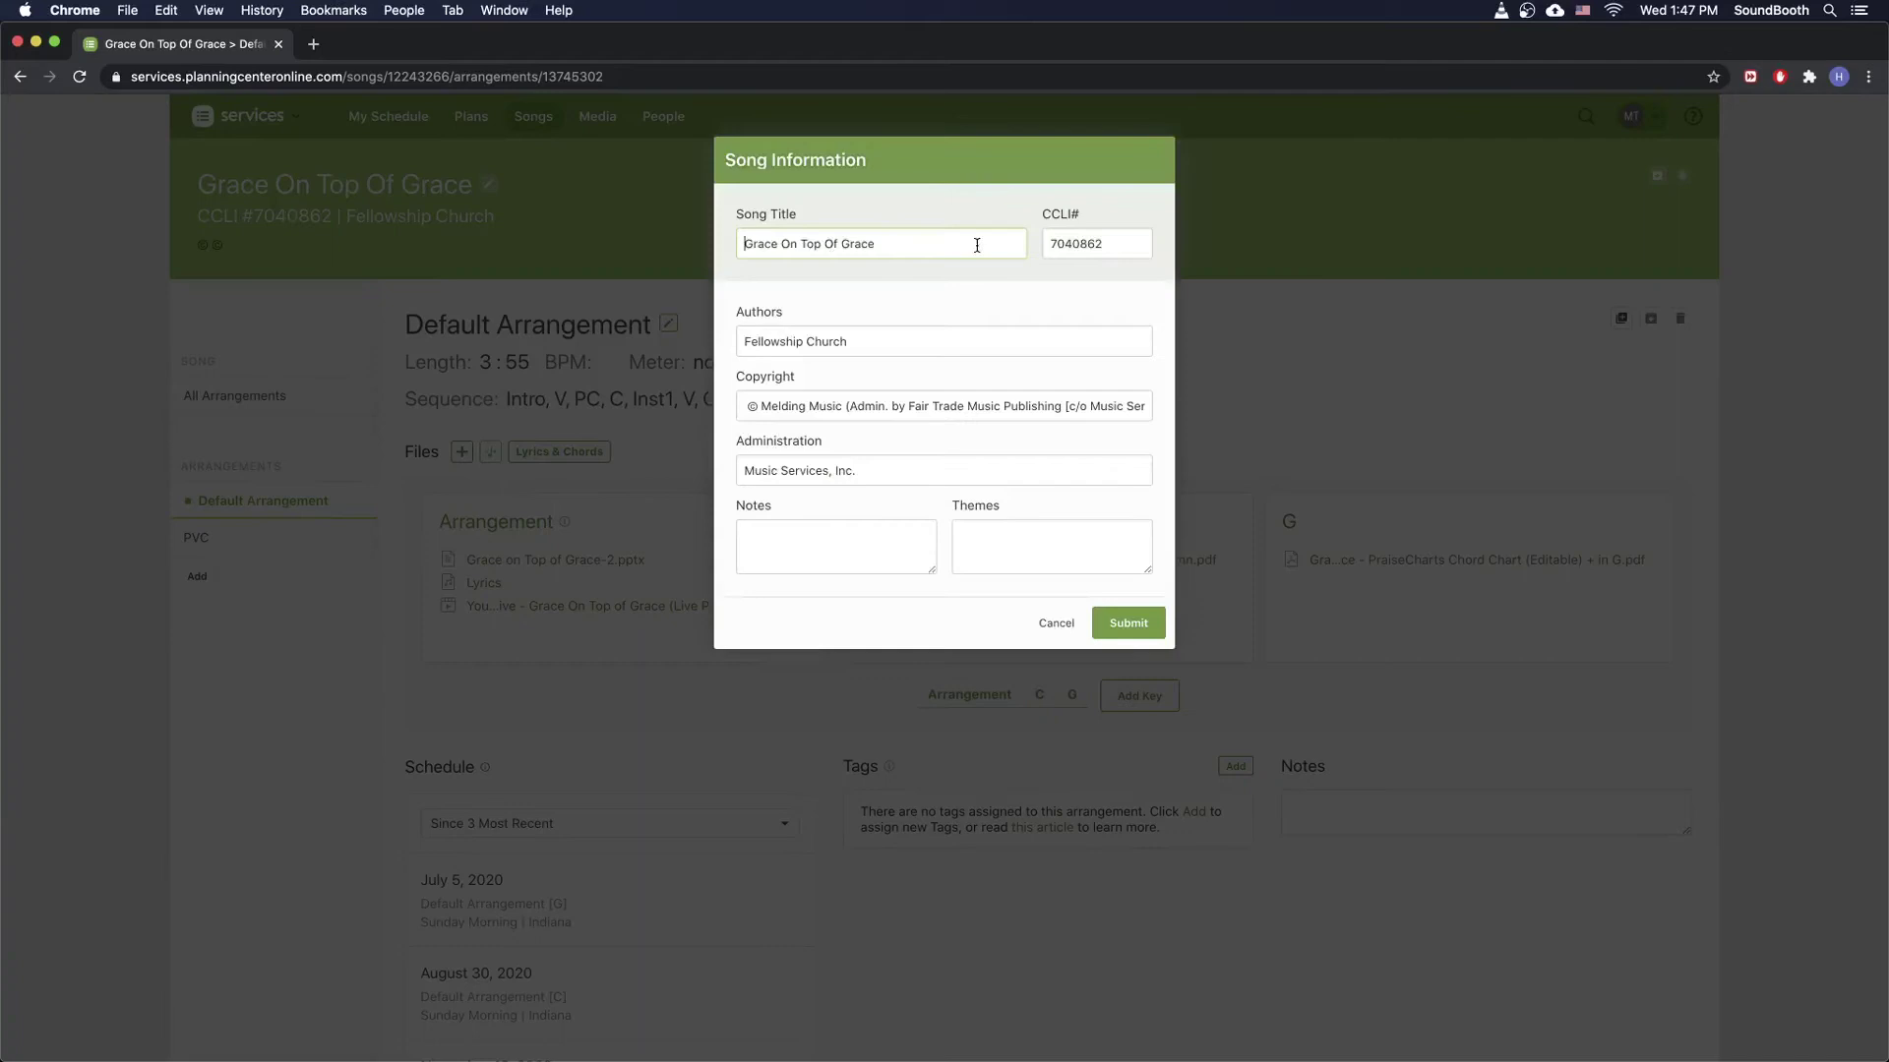
double_click(1074, 243)
right_click(1088, 243)
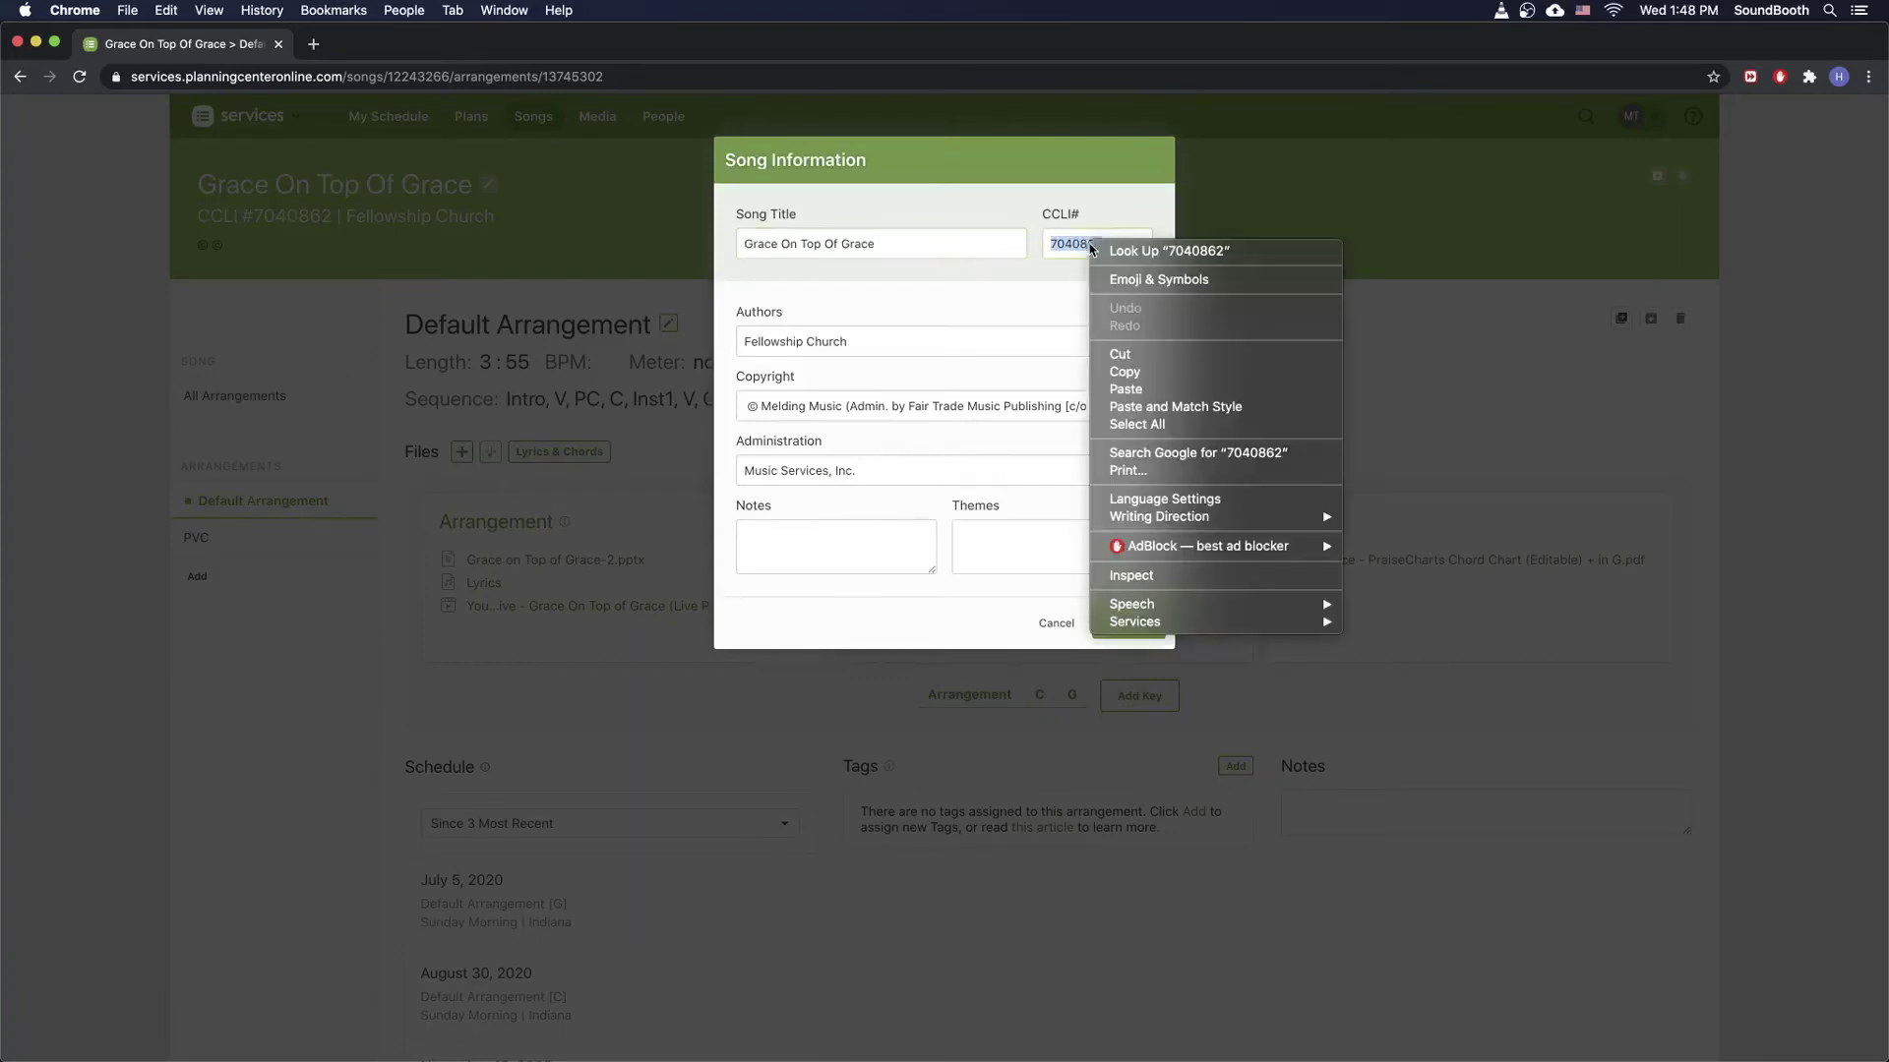
click(1191, 378)
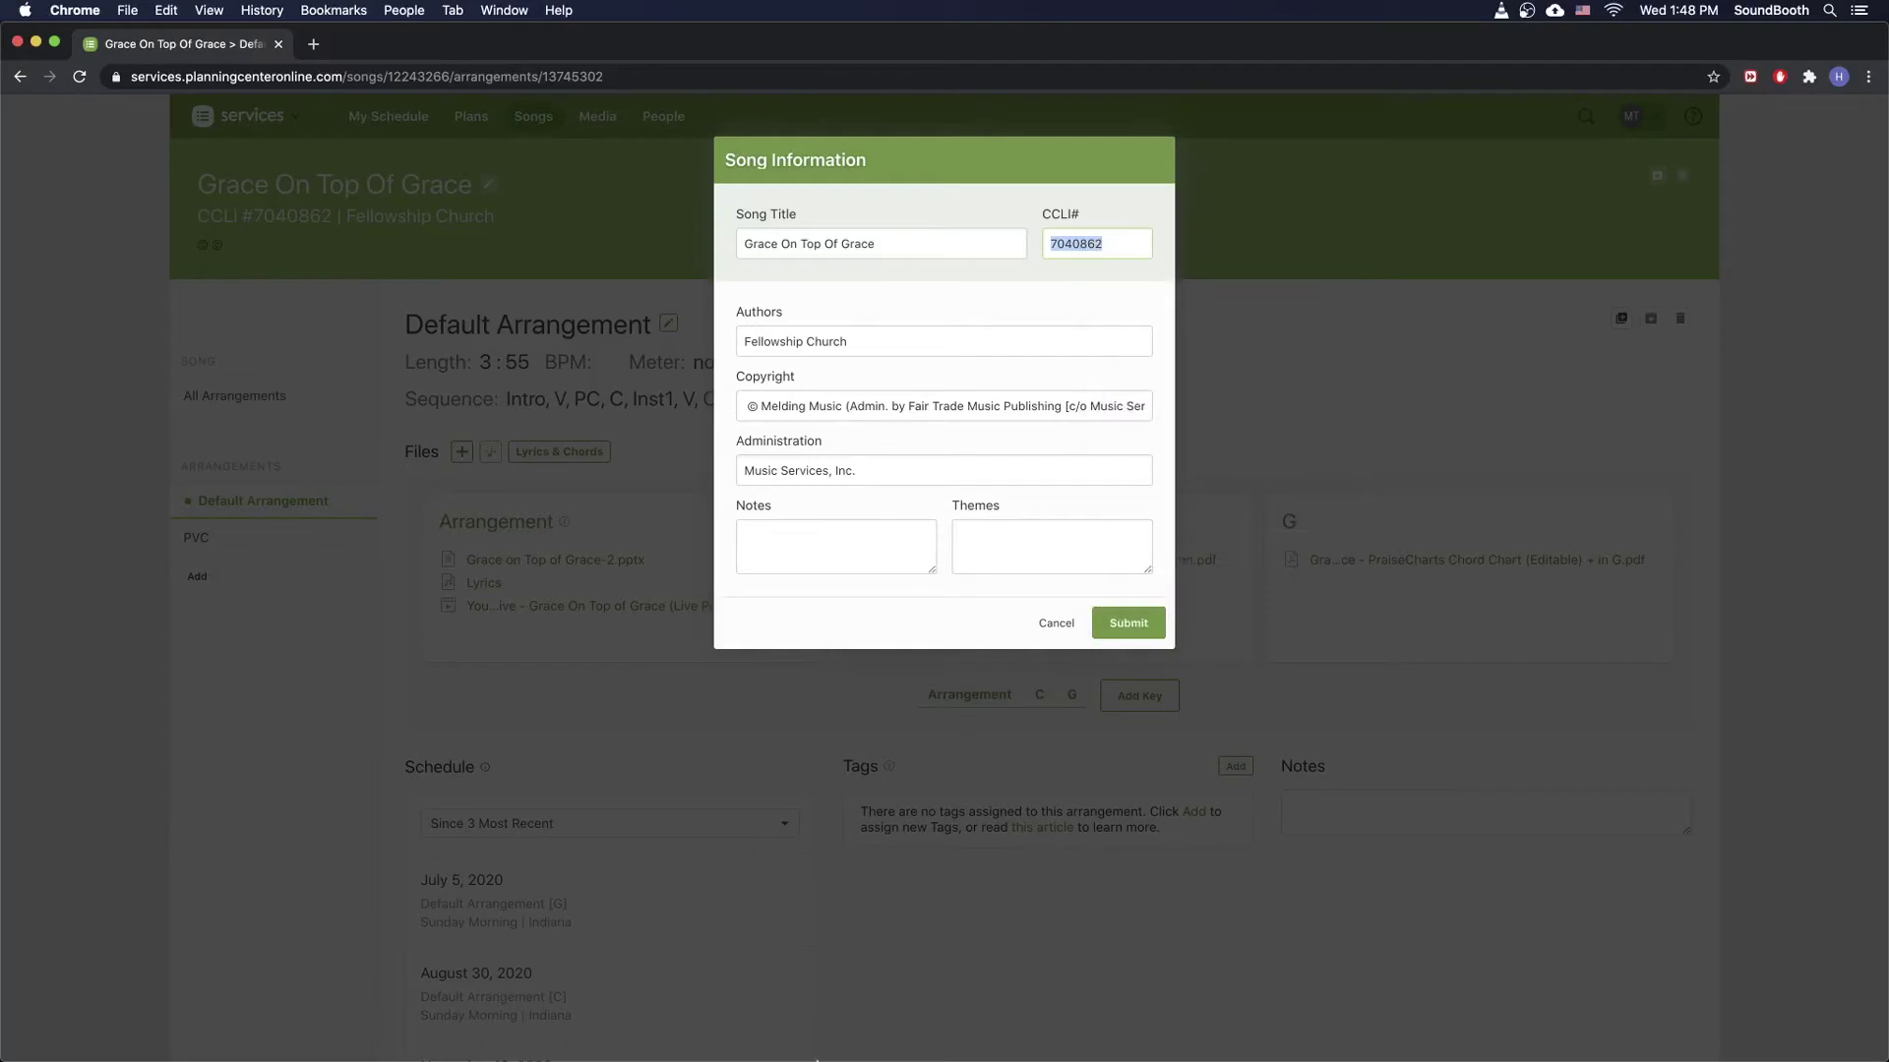
In ProPresenter, clear the search and paste 7040862 into a SongSelect search.
click(751, 1023)
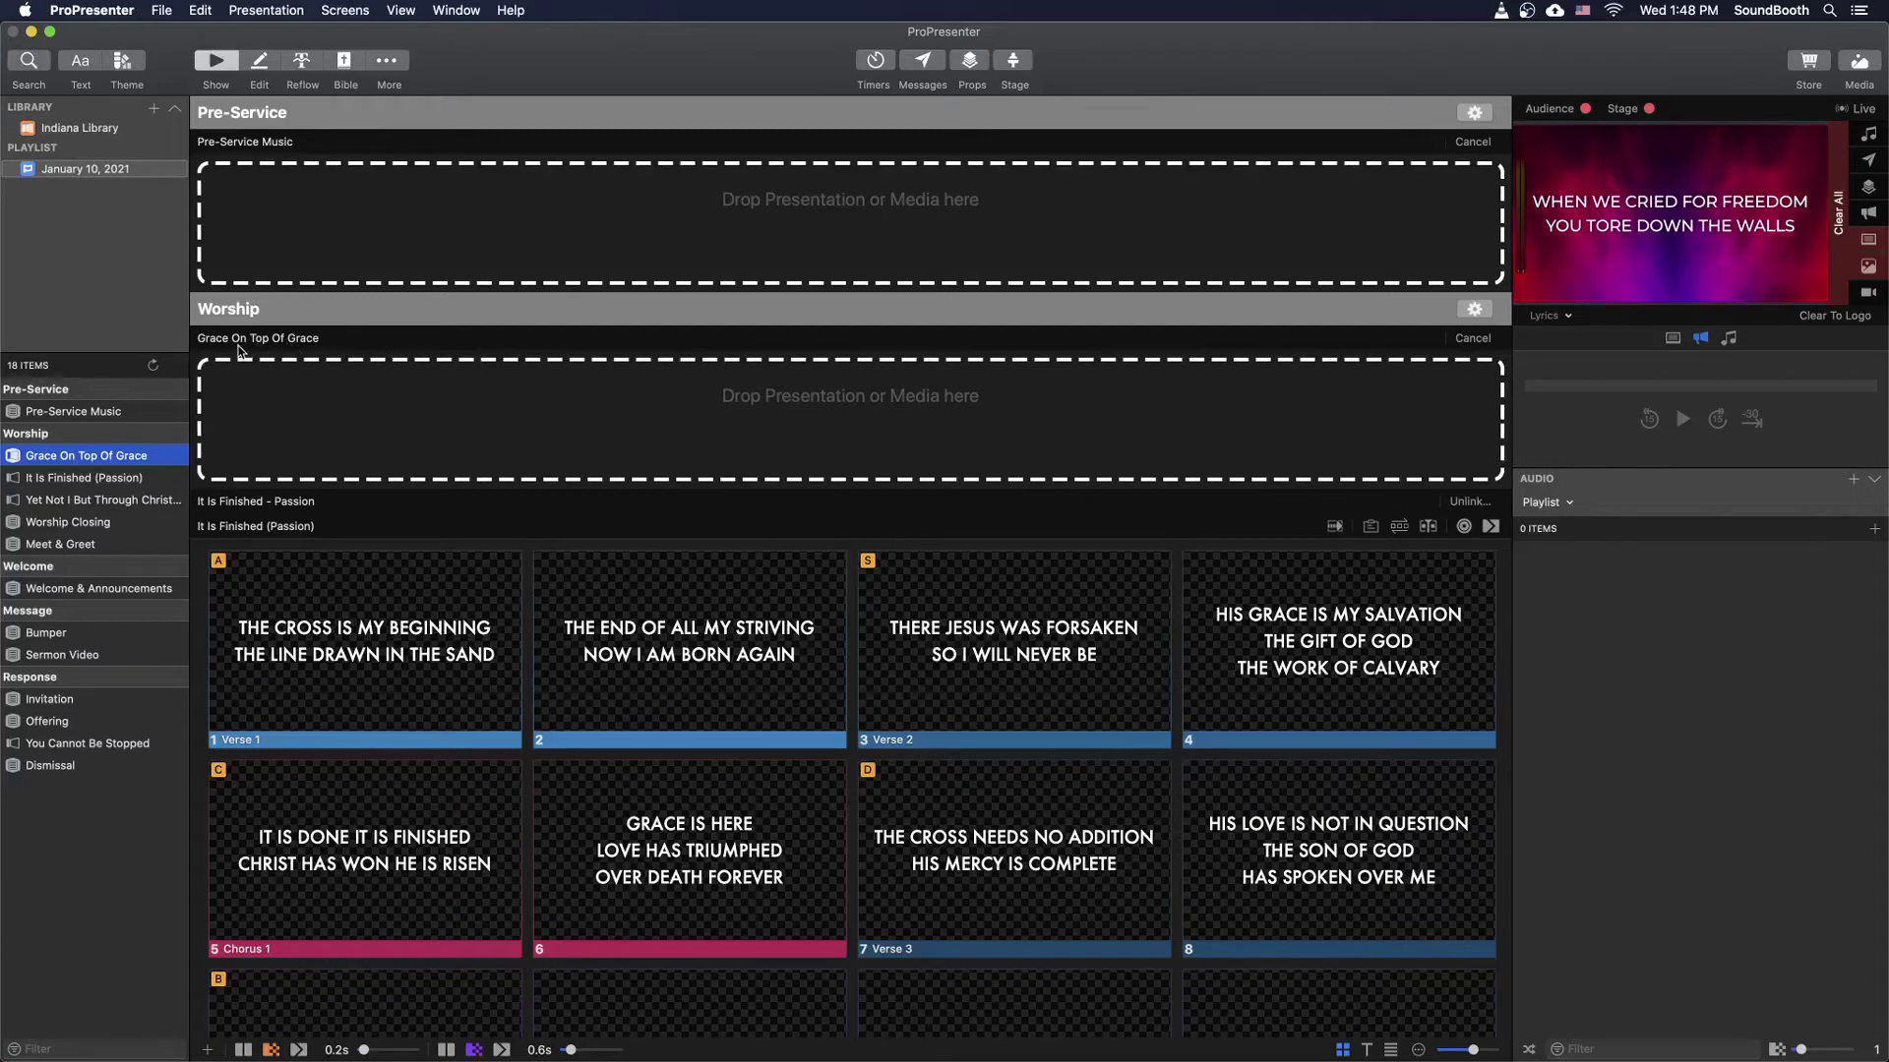
click(851, 268)
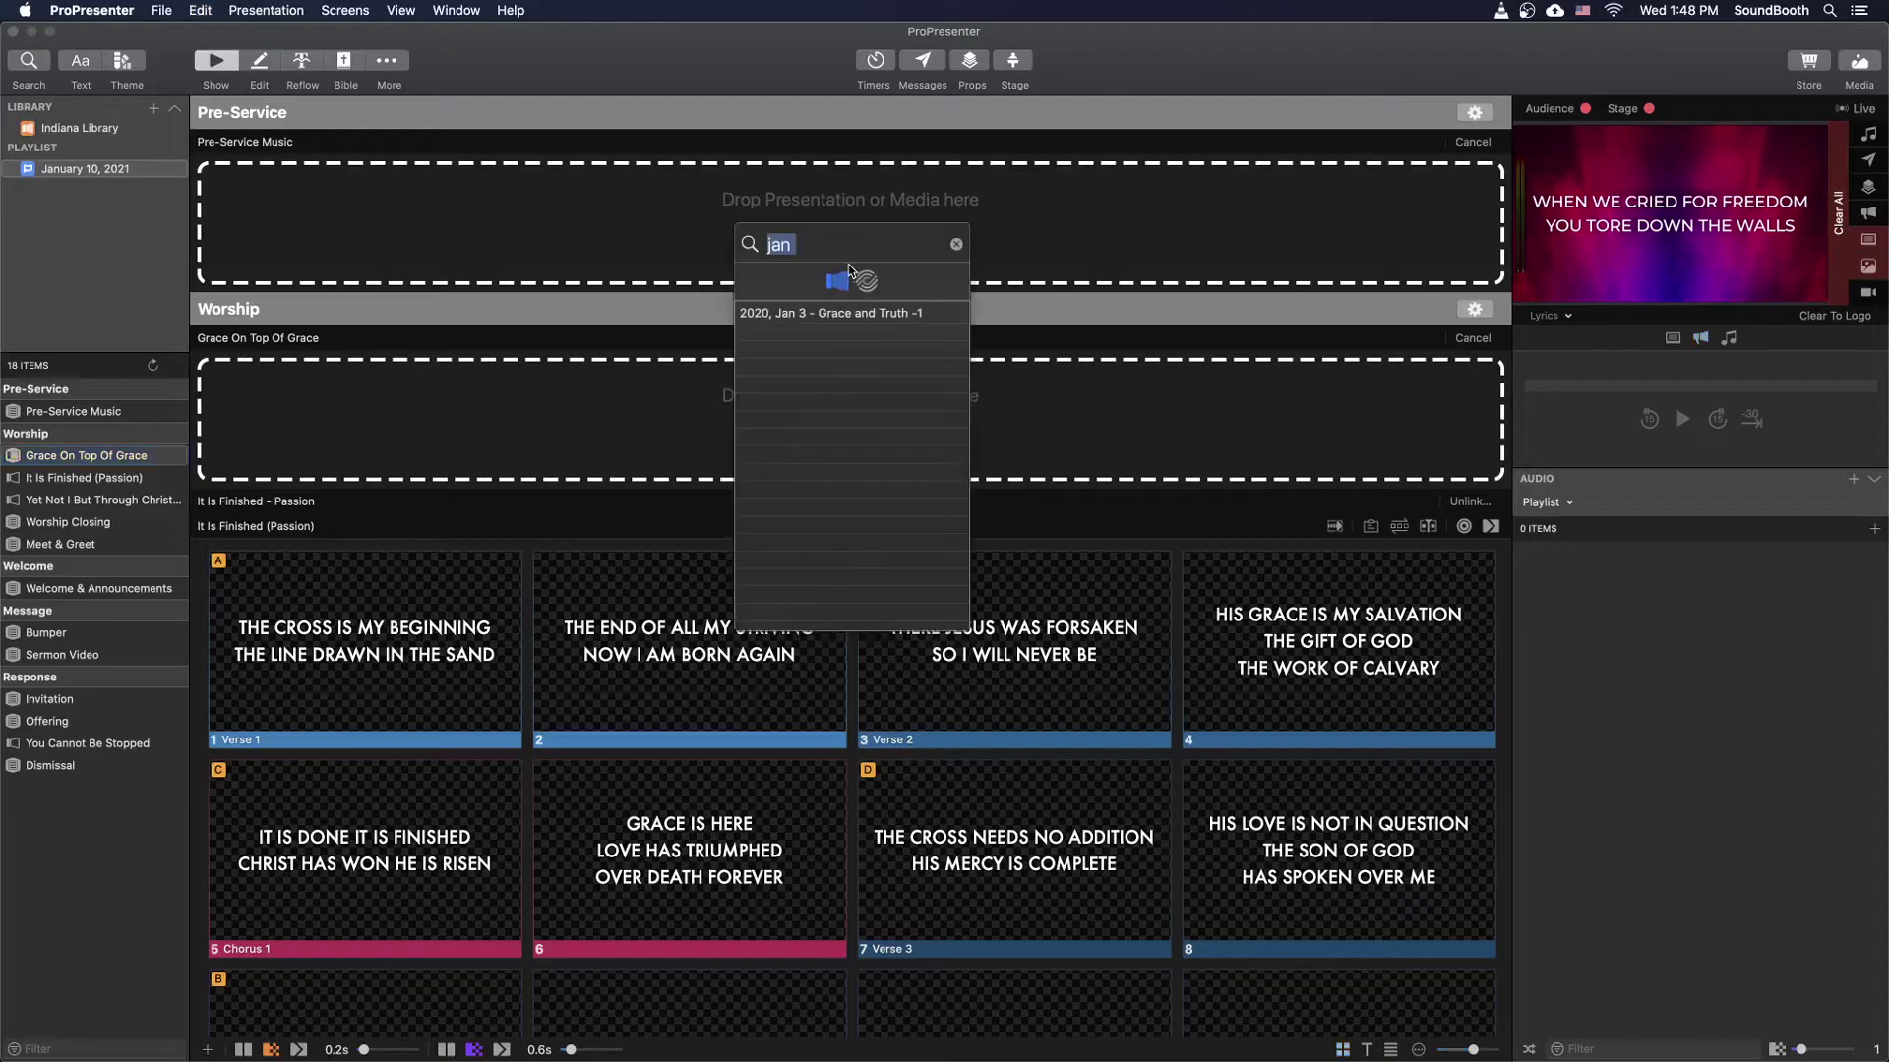
key(BackSpace)
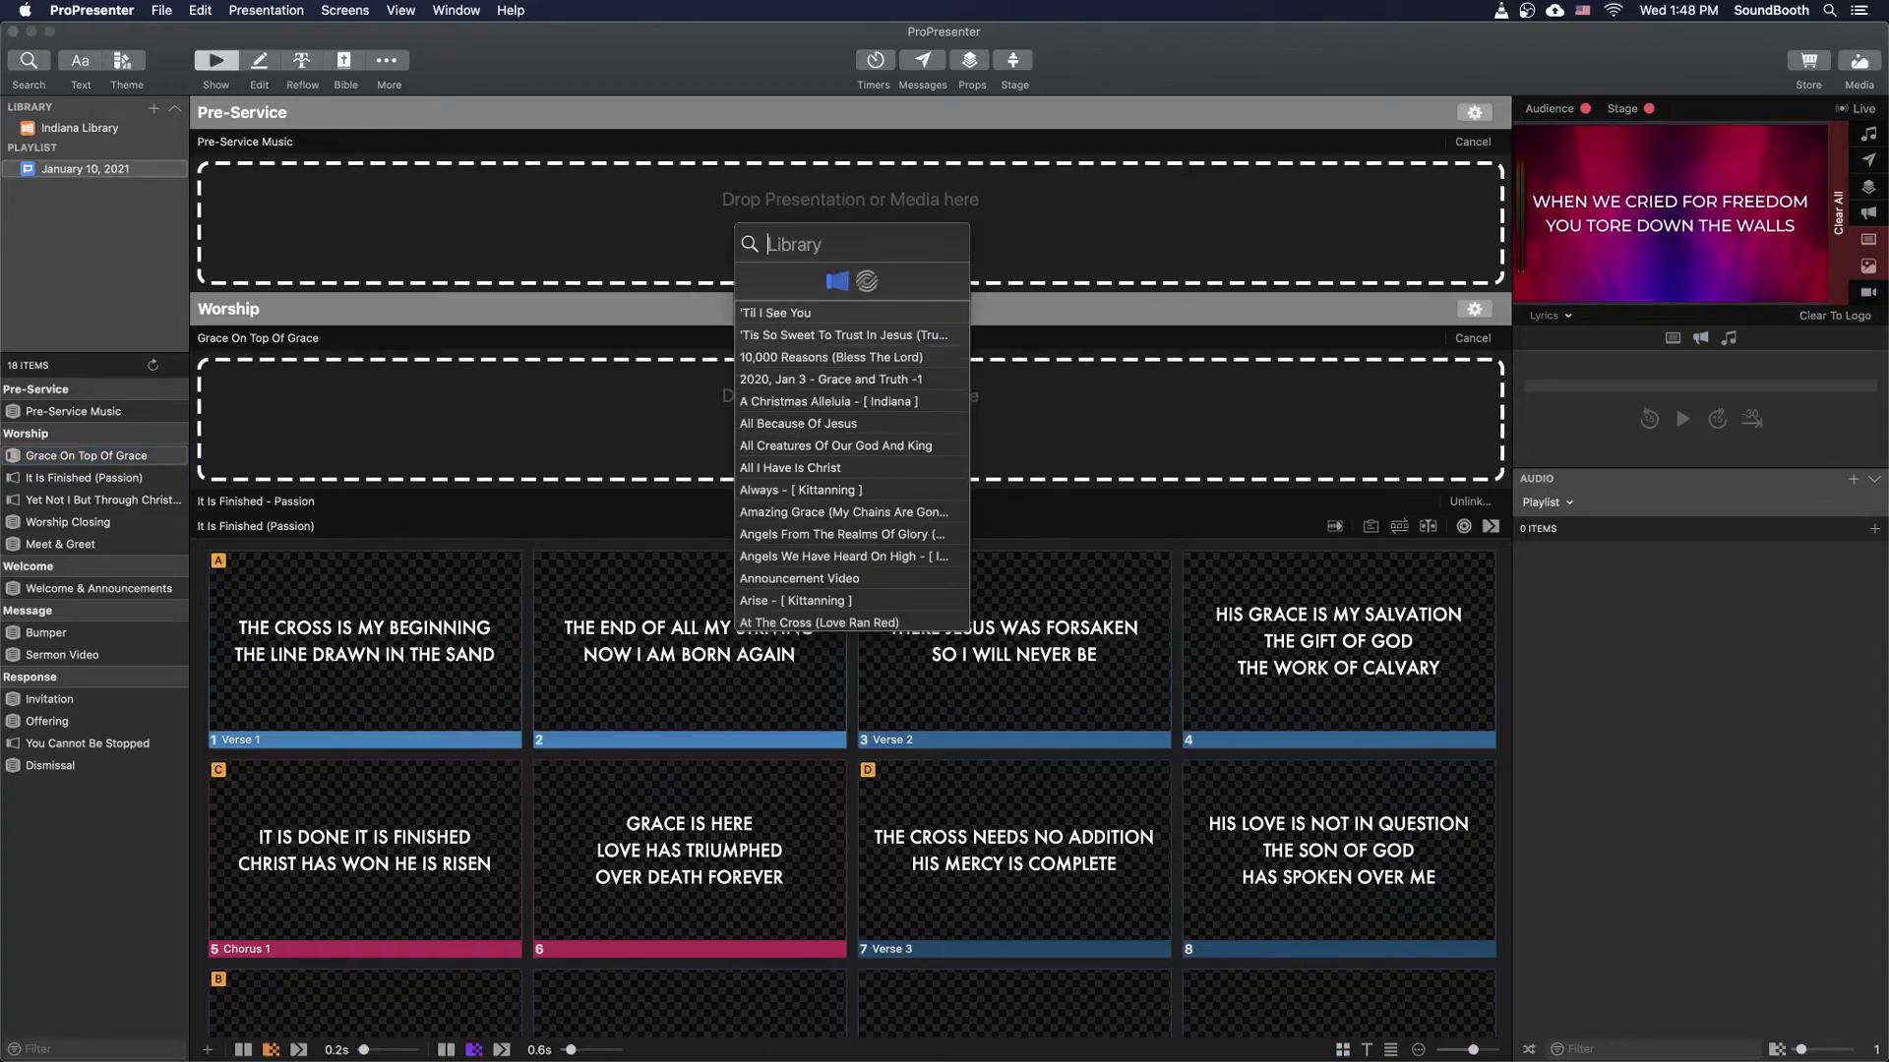
click(867, 284)
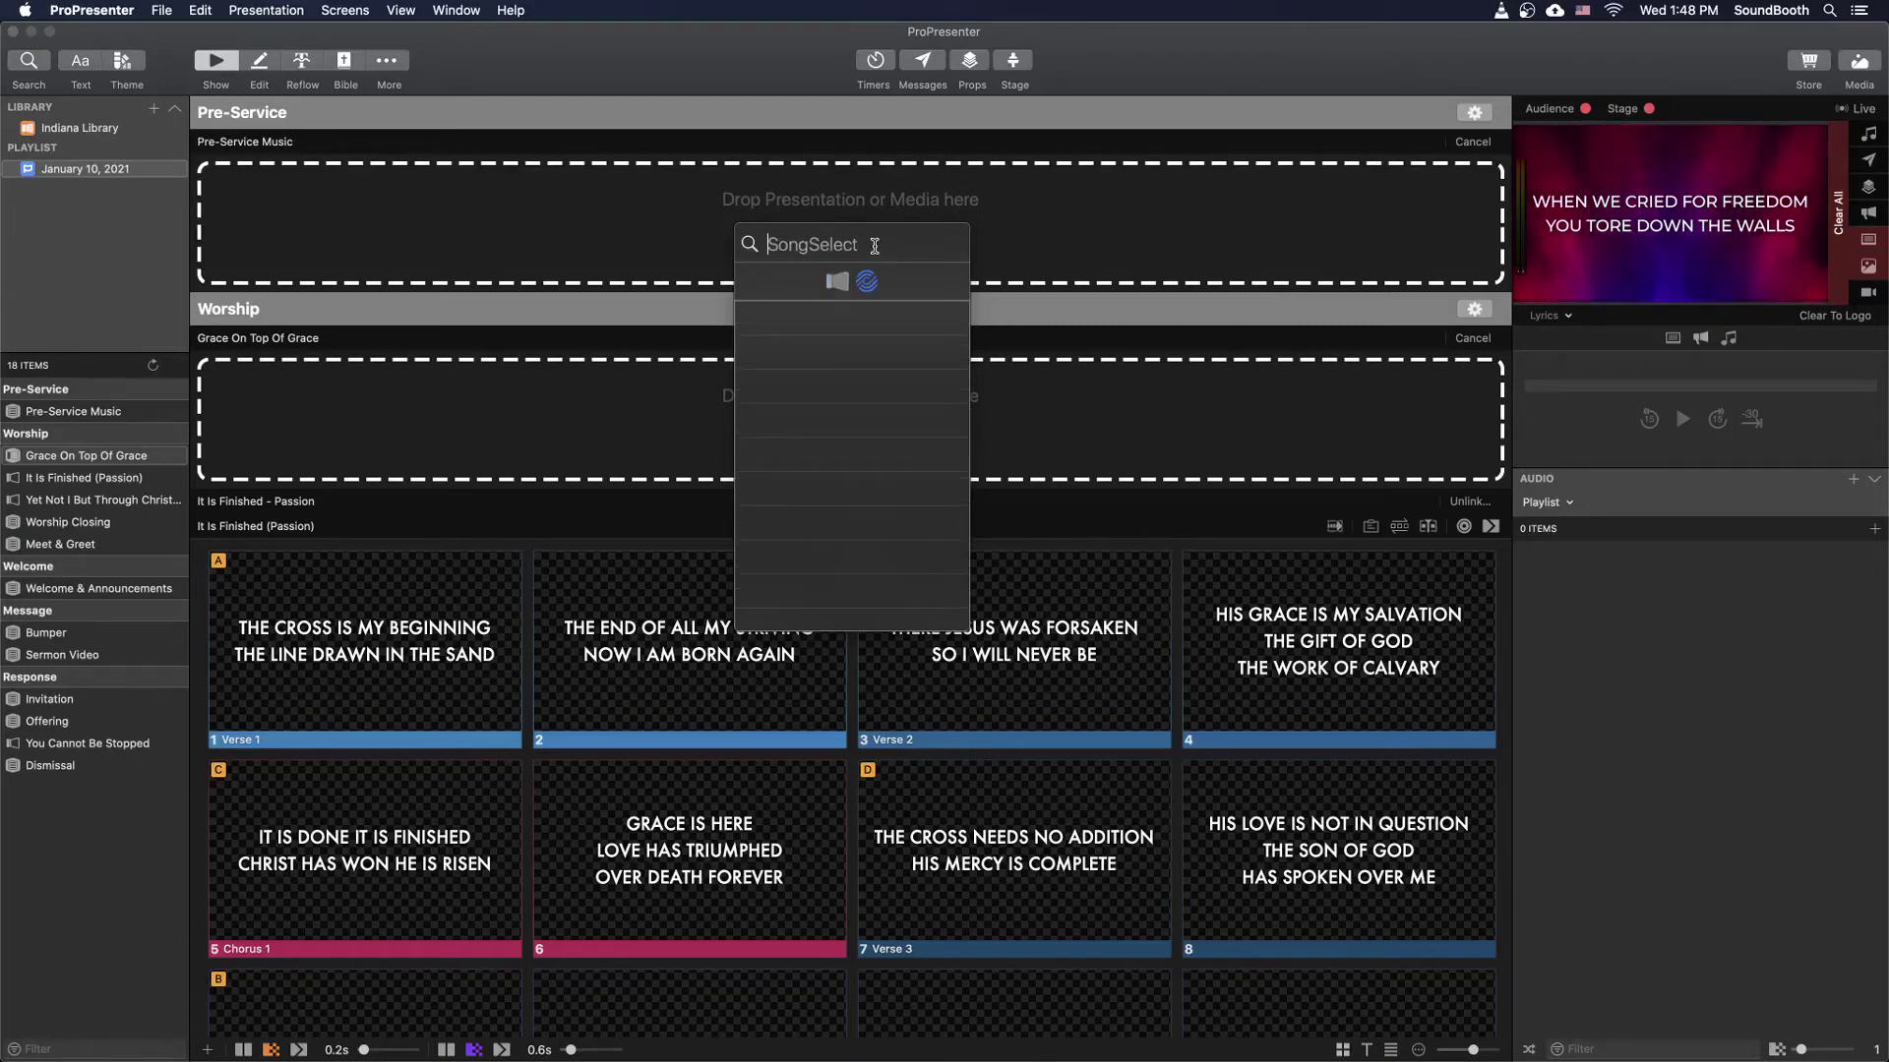
text(7040862)
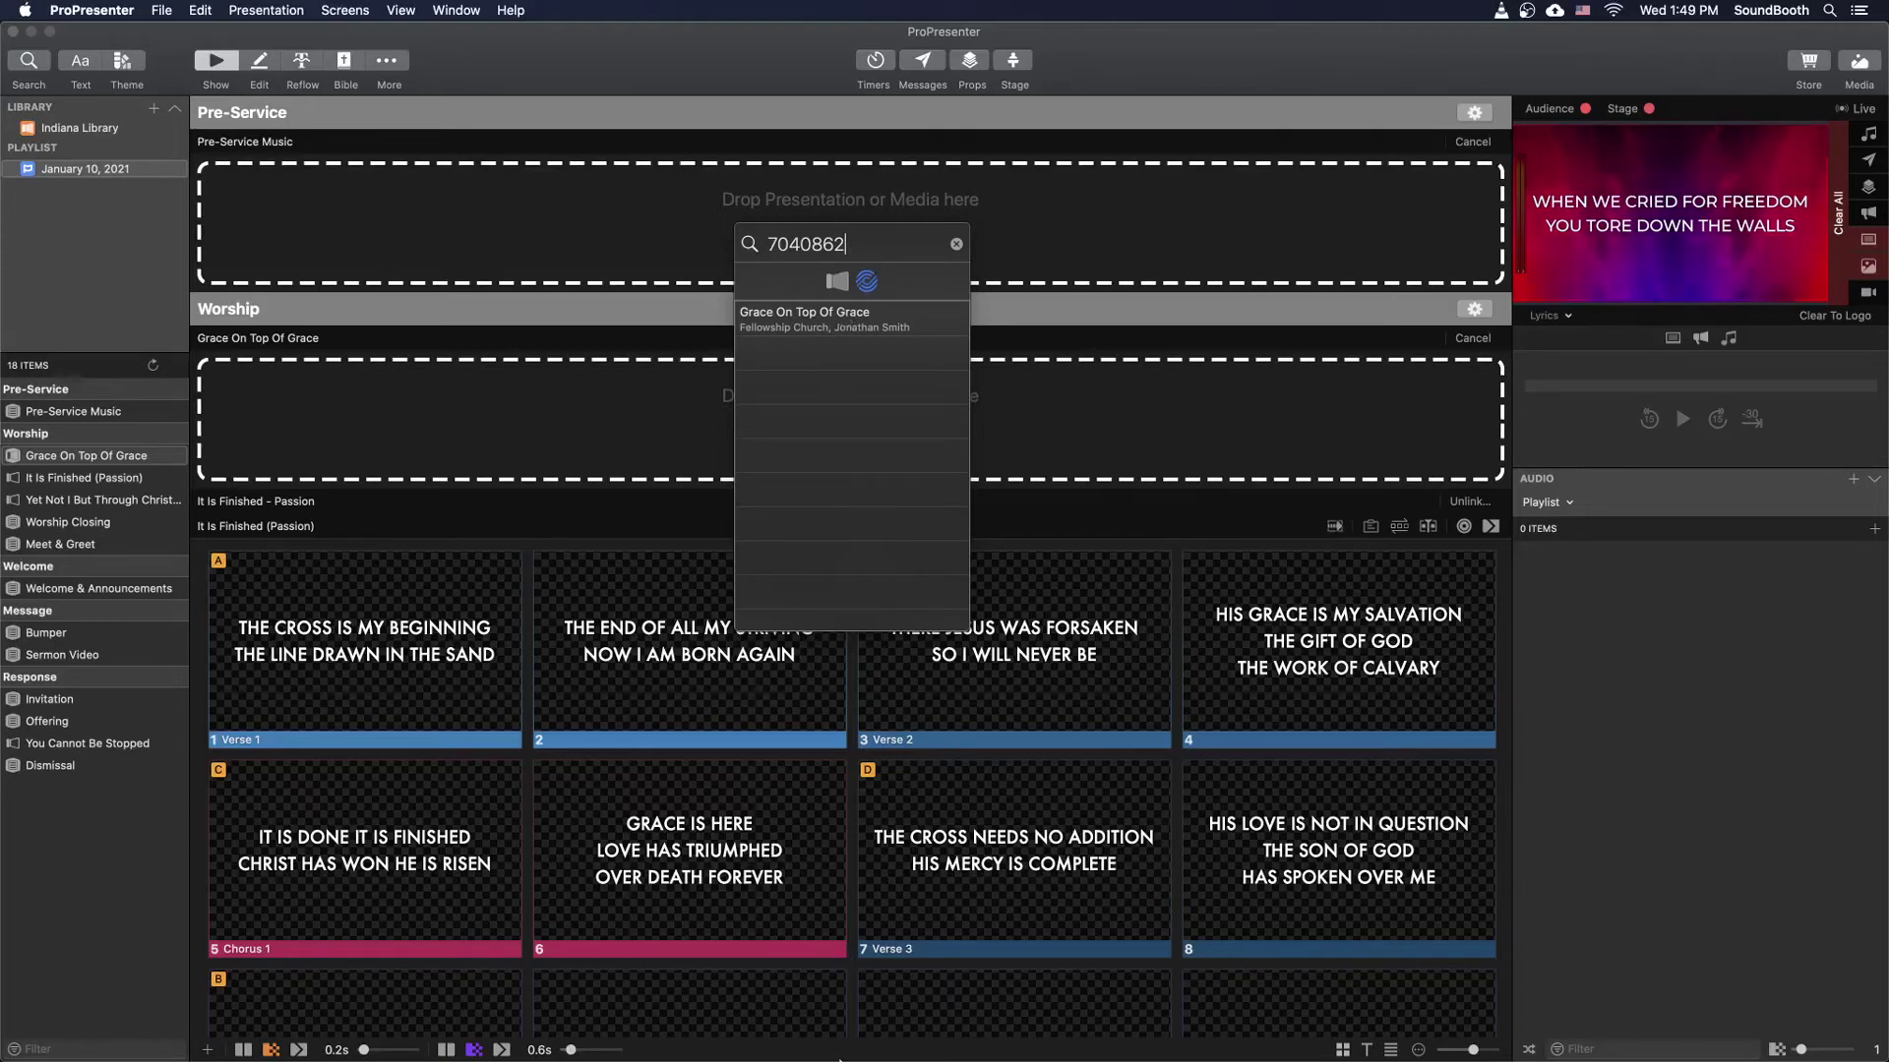
Back in Planning Center, cancel the Song Information dialog without saving.
mouse_move(839, 1059)
click(682, 1020)
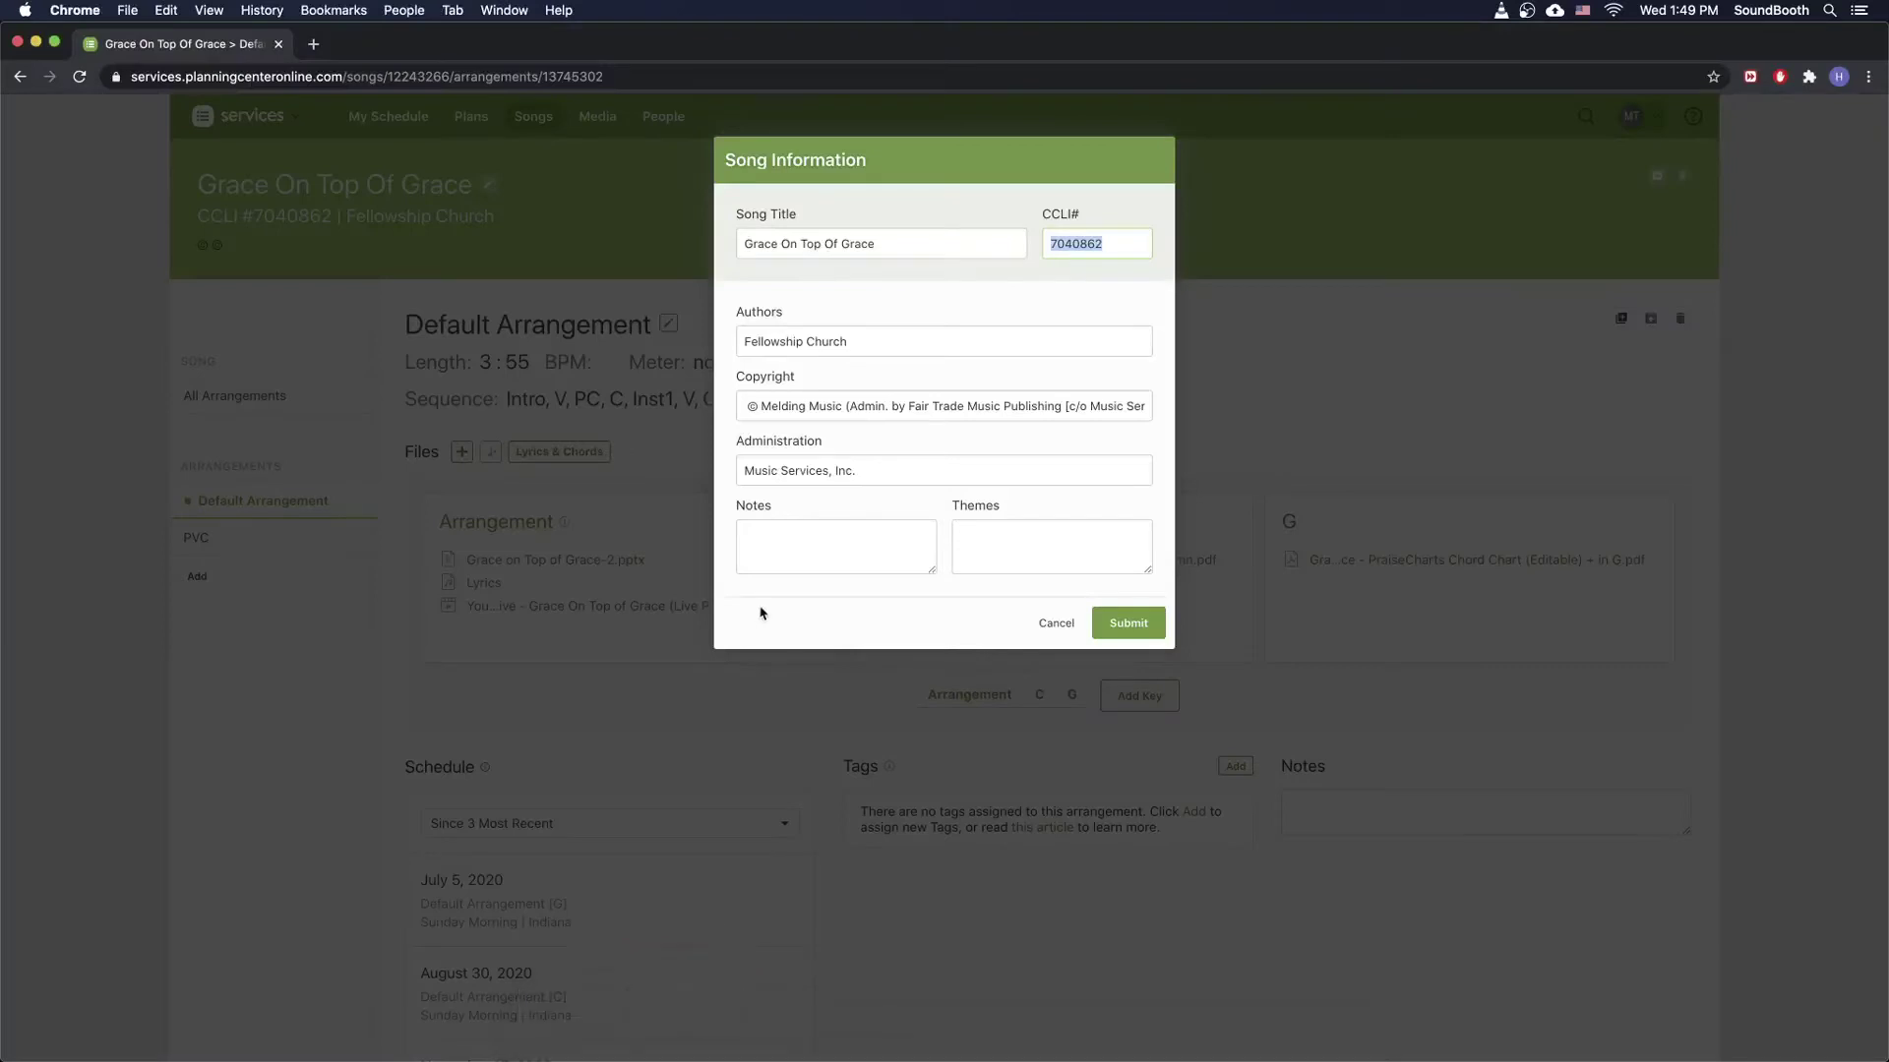
click(1040, 625)
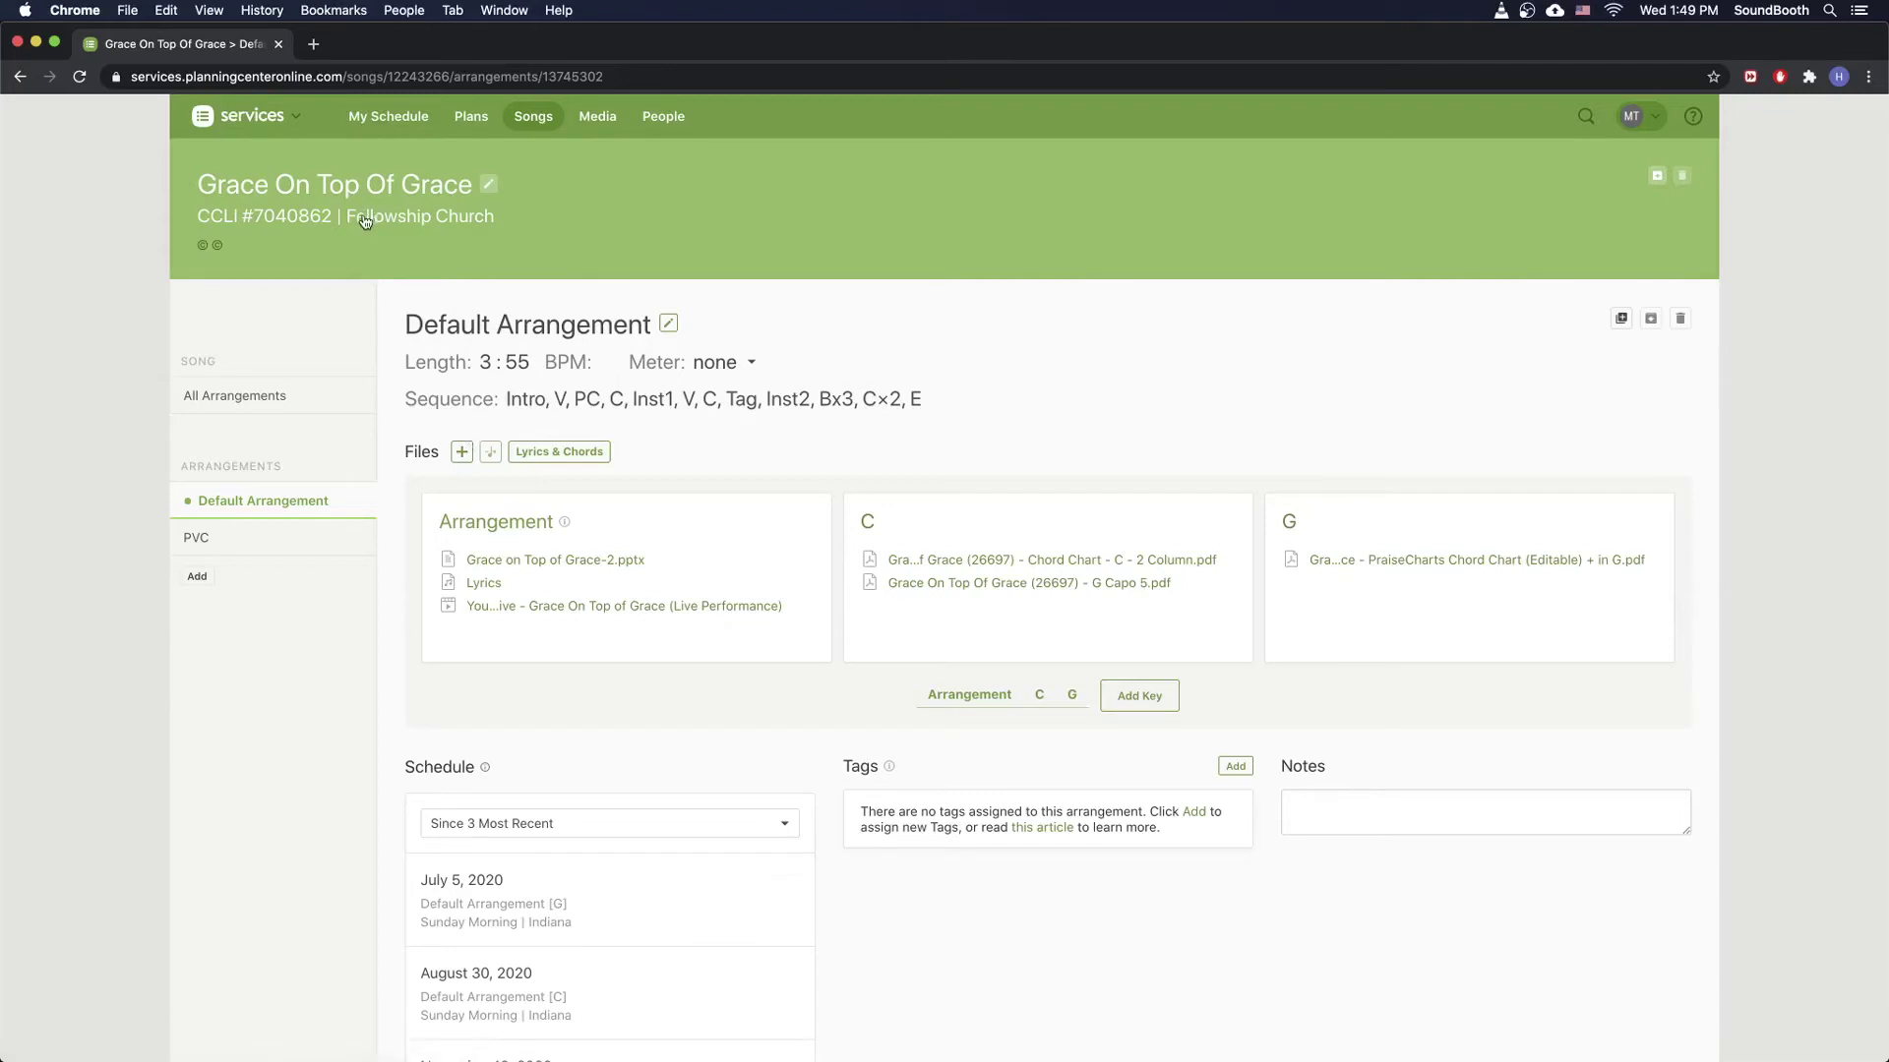
Preview and close the C chord chart PDF, then return to ProPresenter.
mouse_move(533, 569)
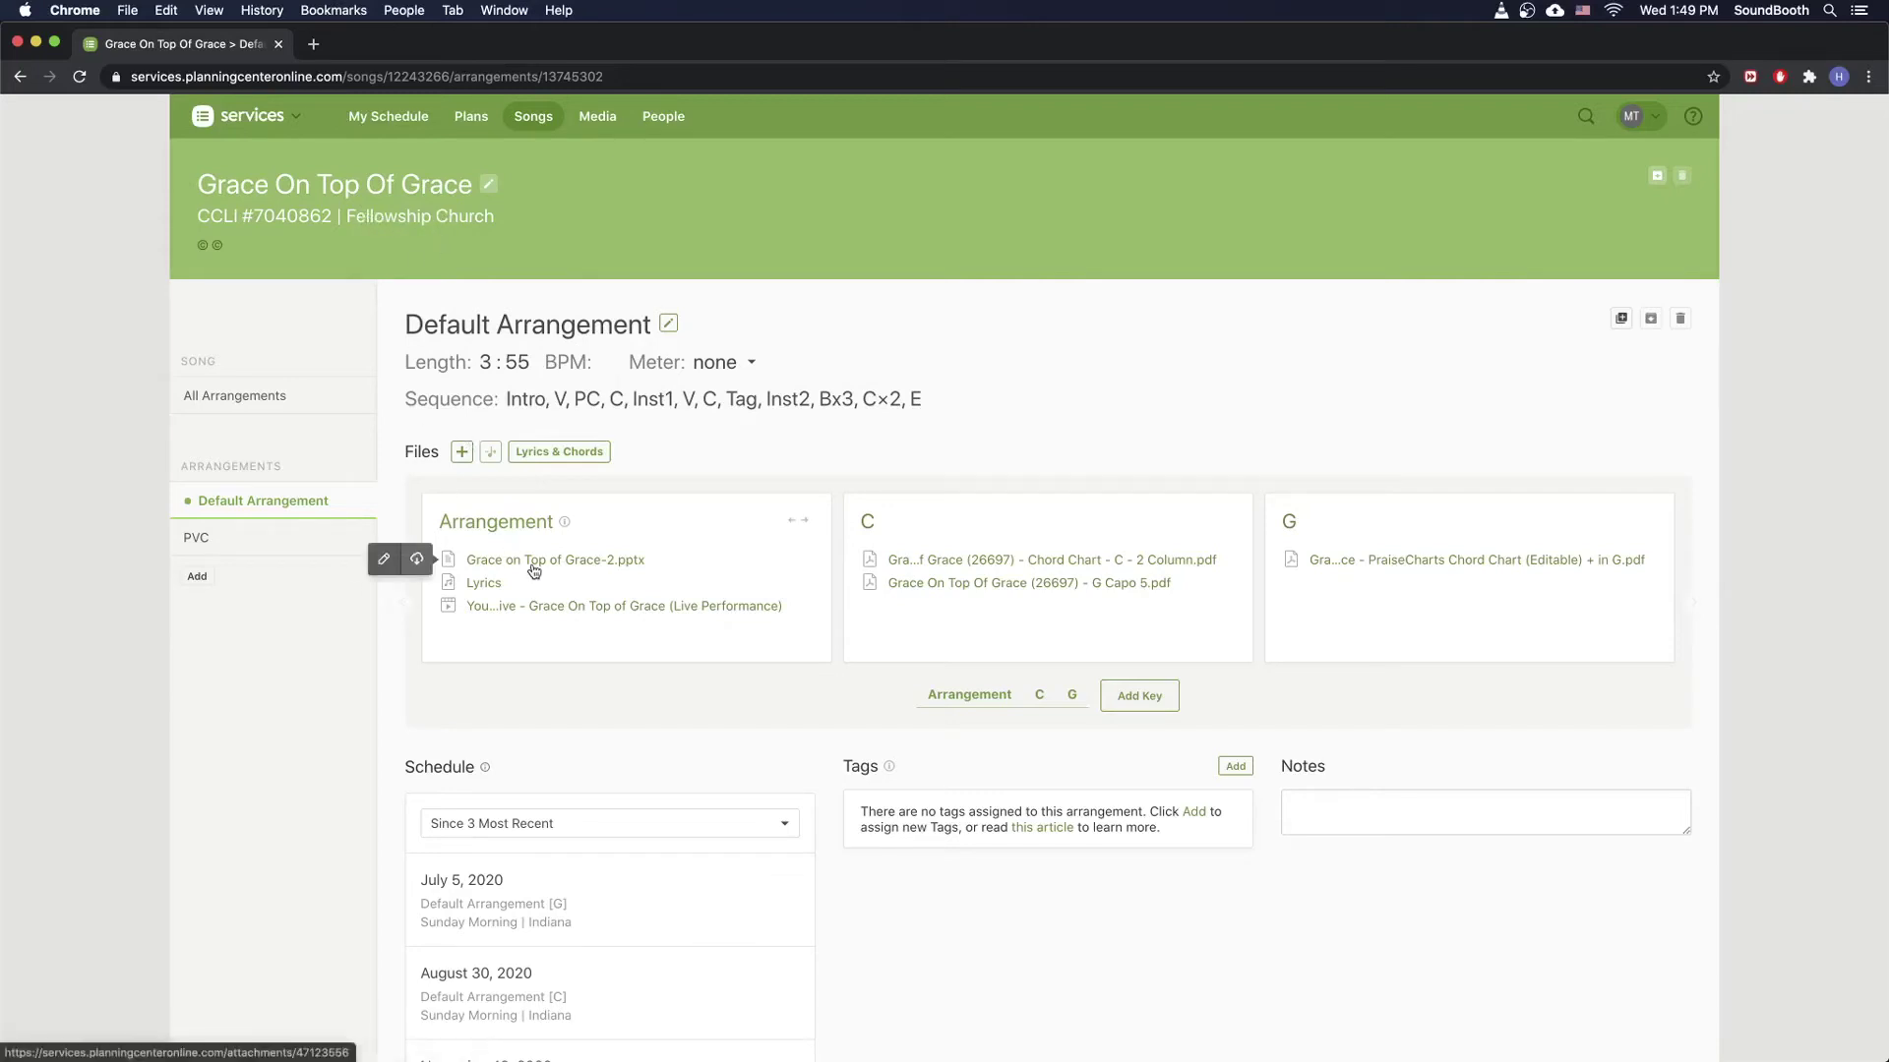
click(939, 561)
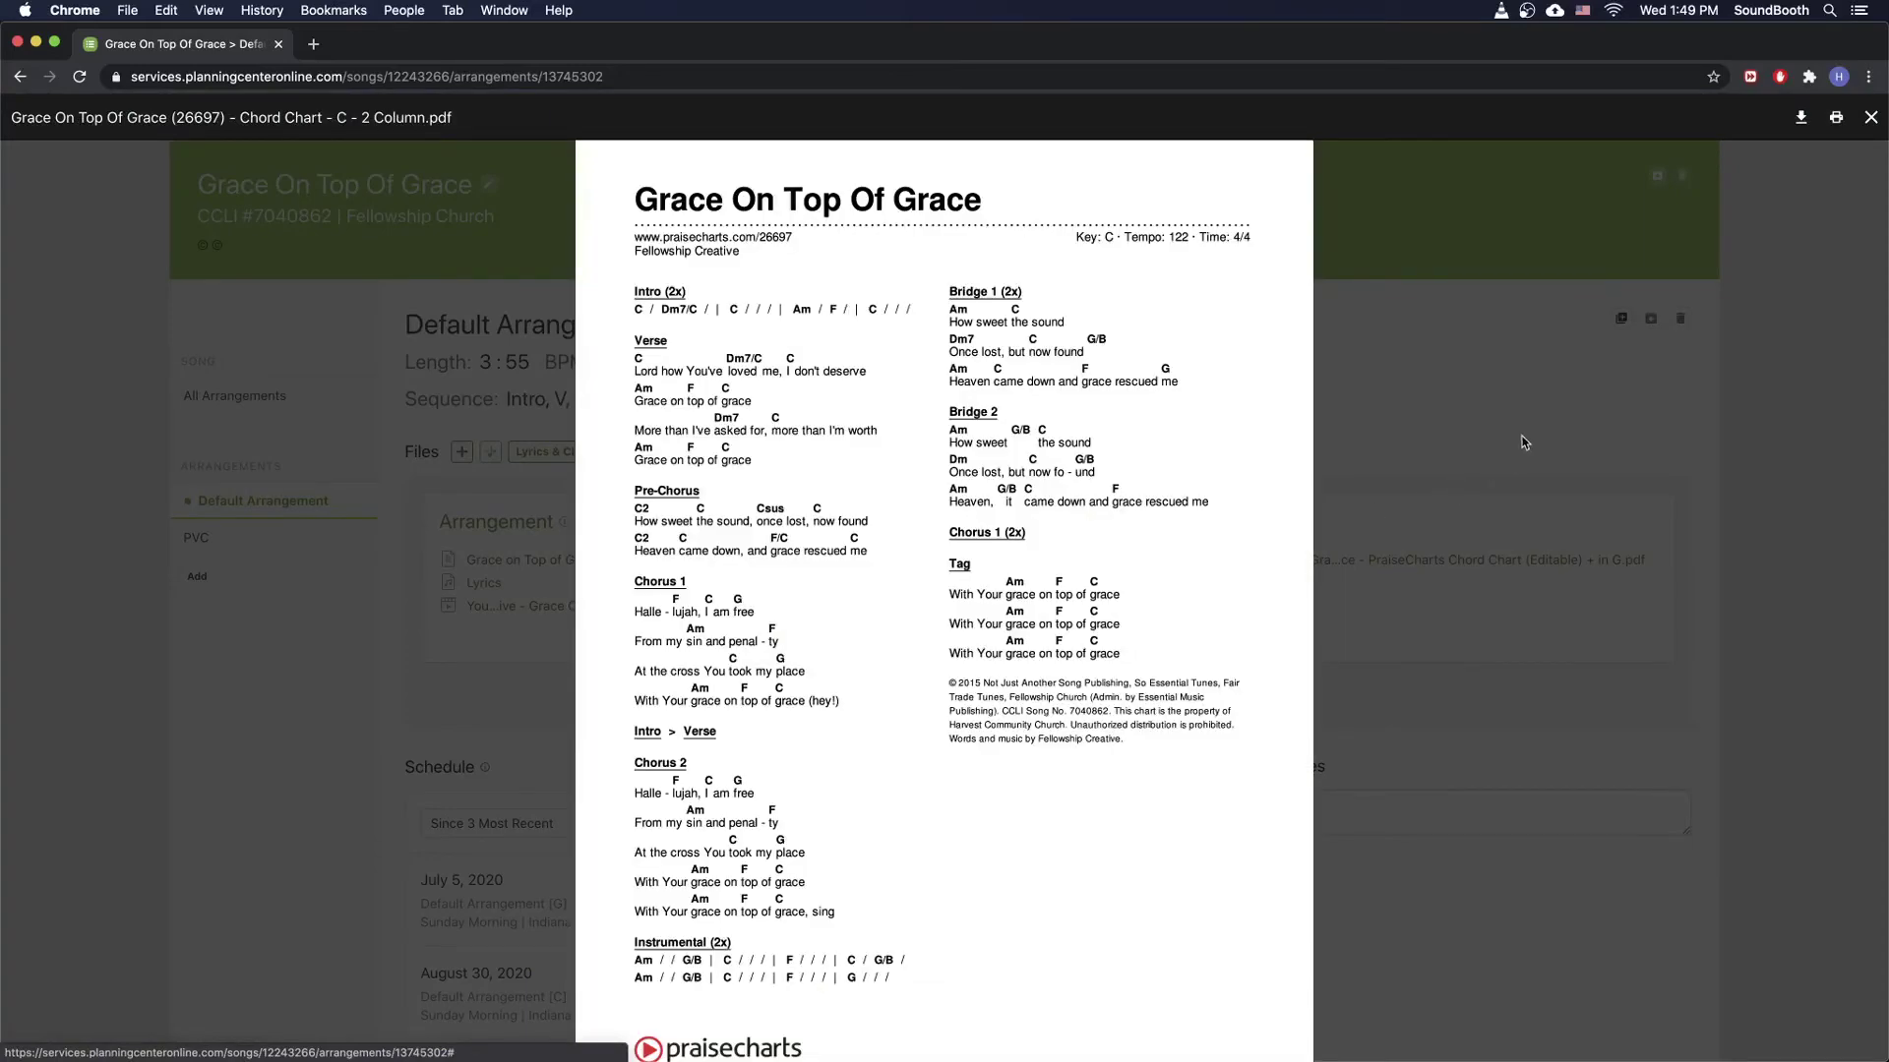
click(1479, 286)
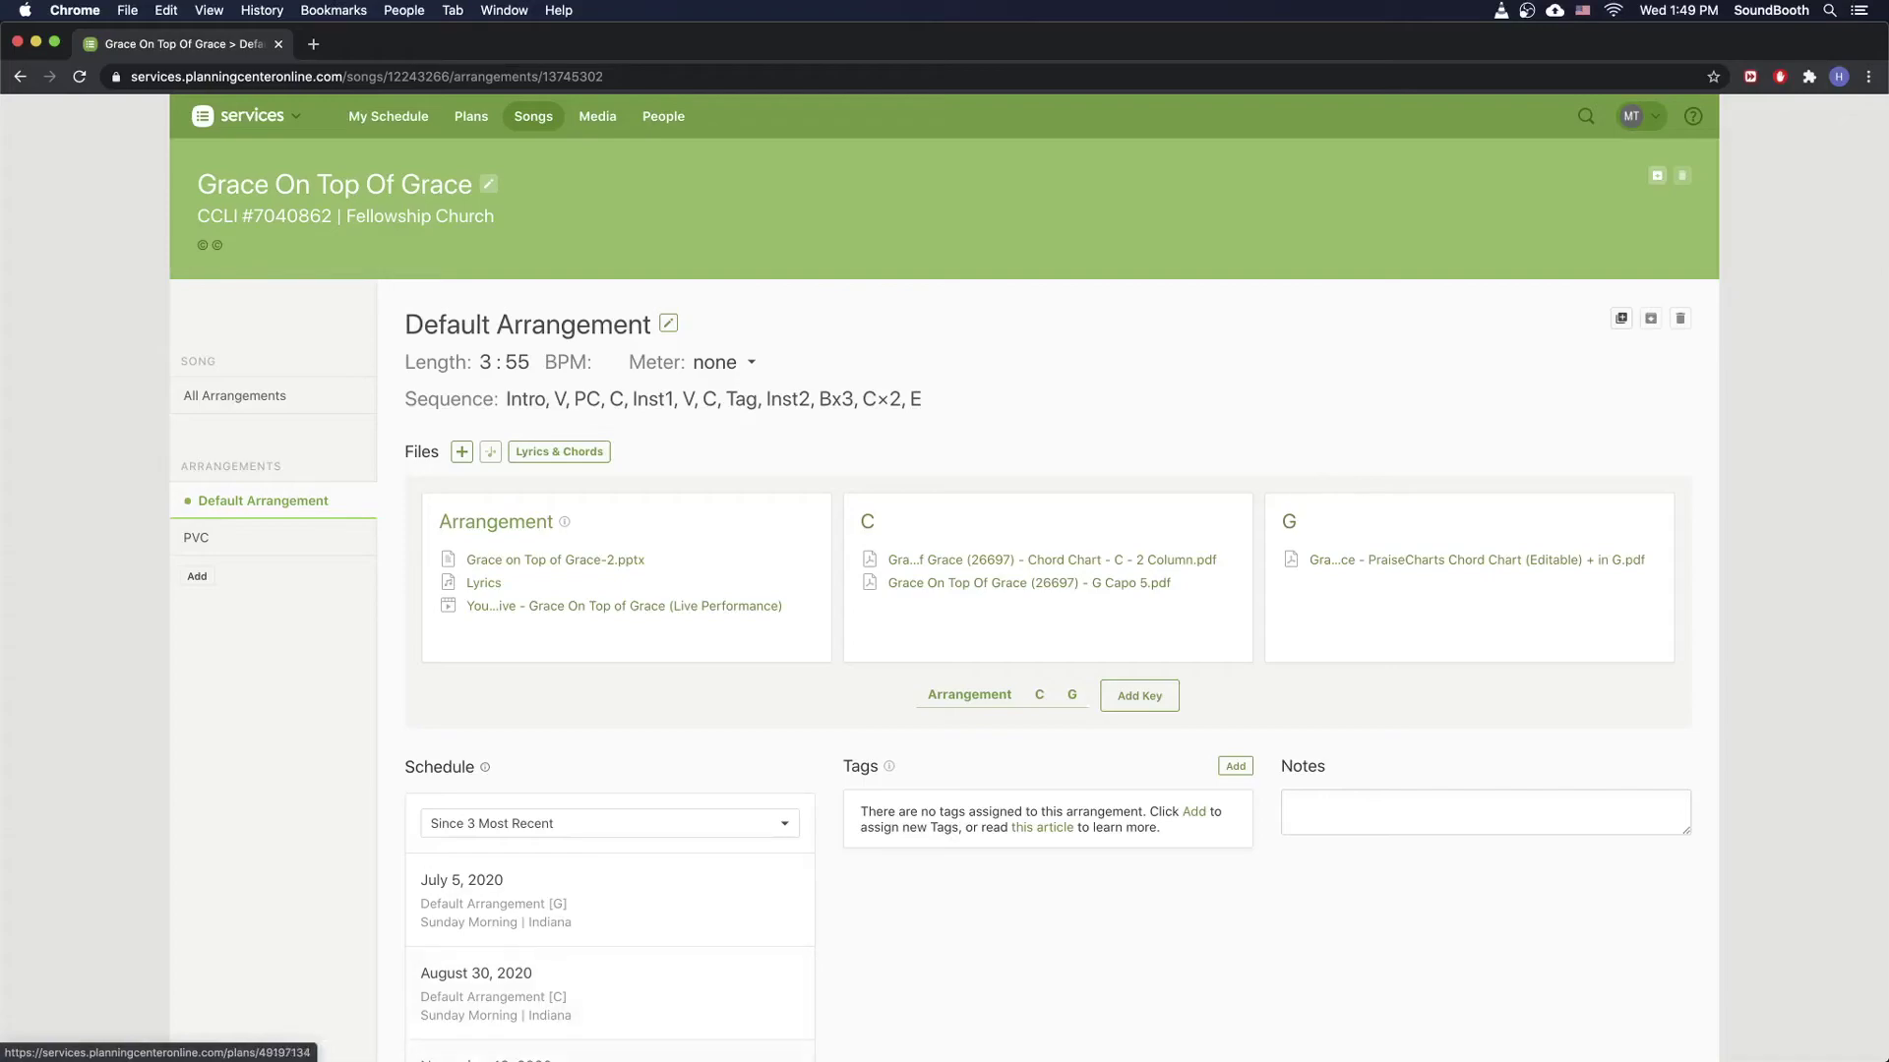
click(747, 1050)
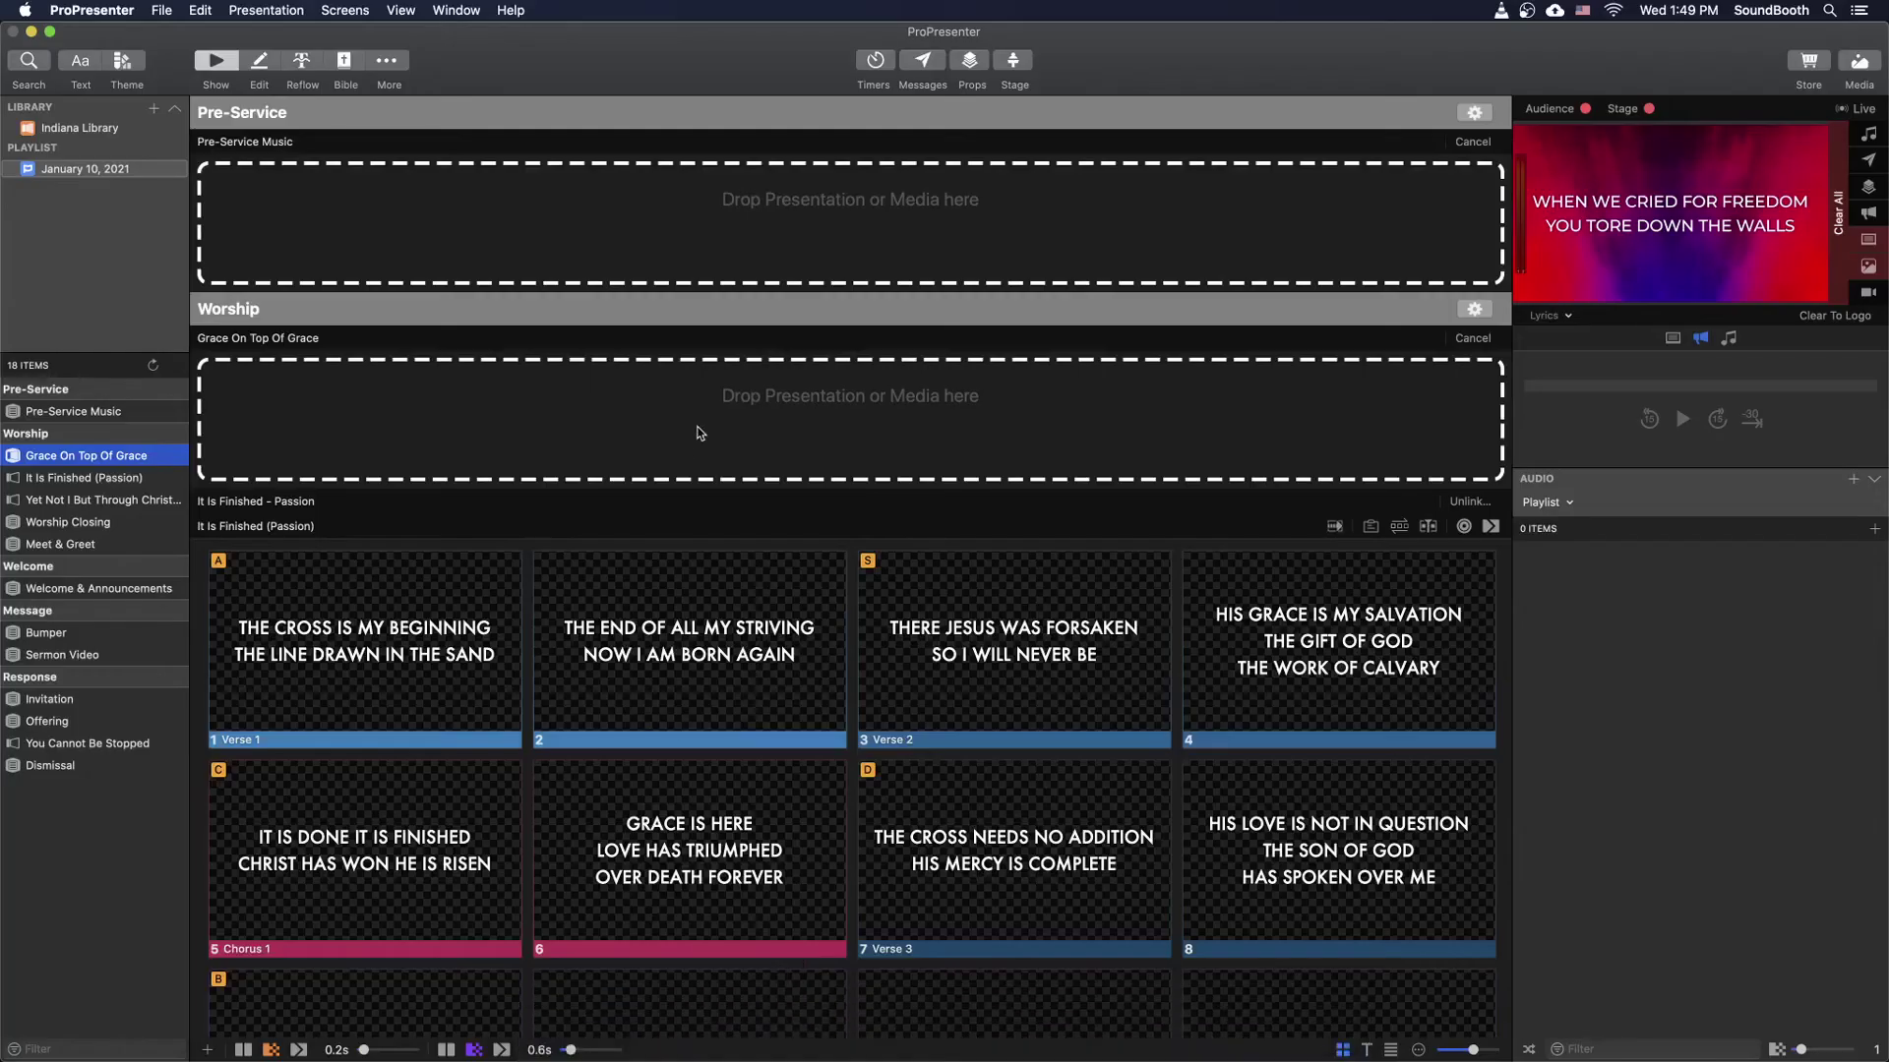
Preview the Grace On Top Of Grace SongSelect result's lyrics, then bring up its Planning Center page.
key(super+f)
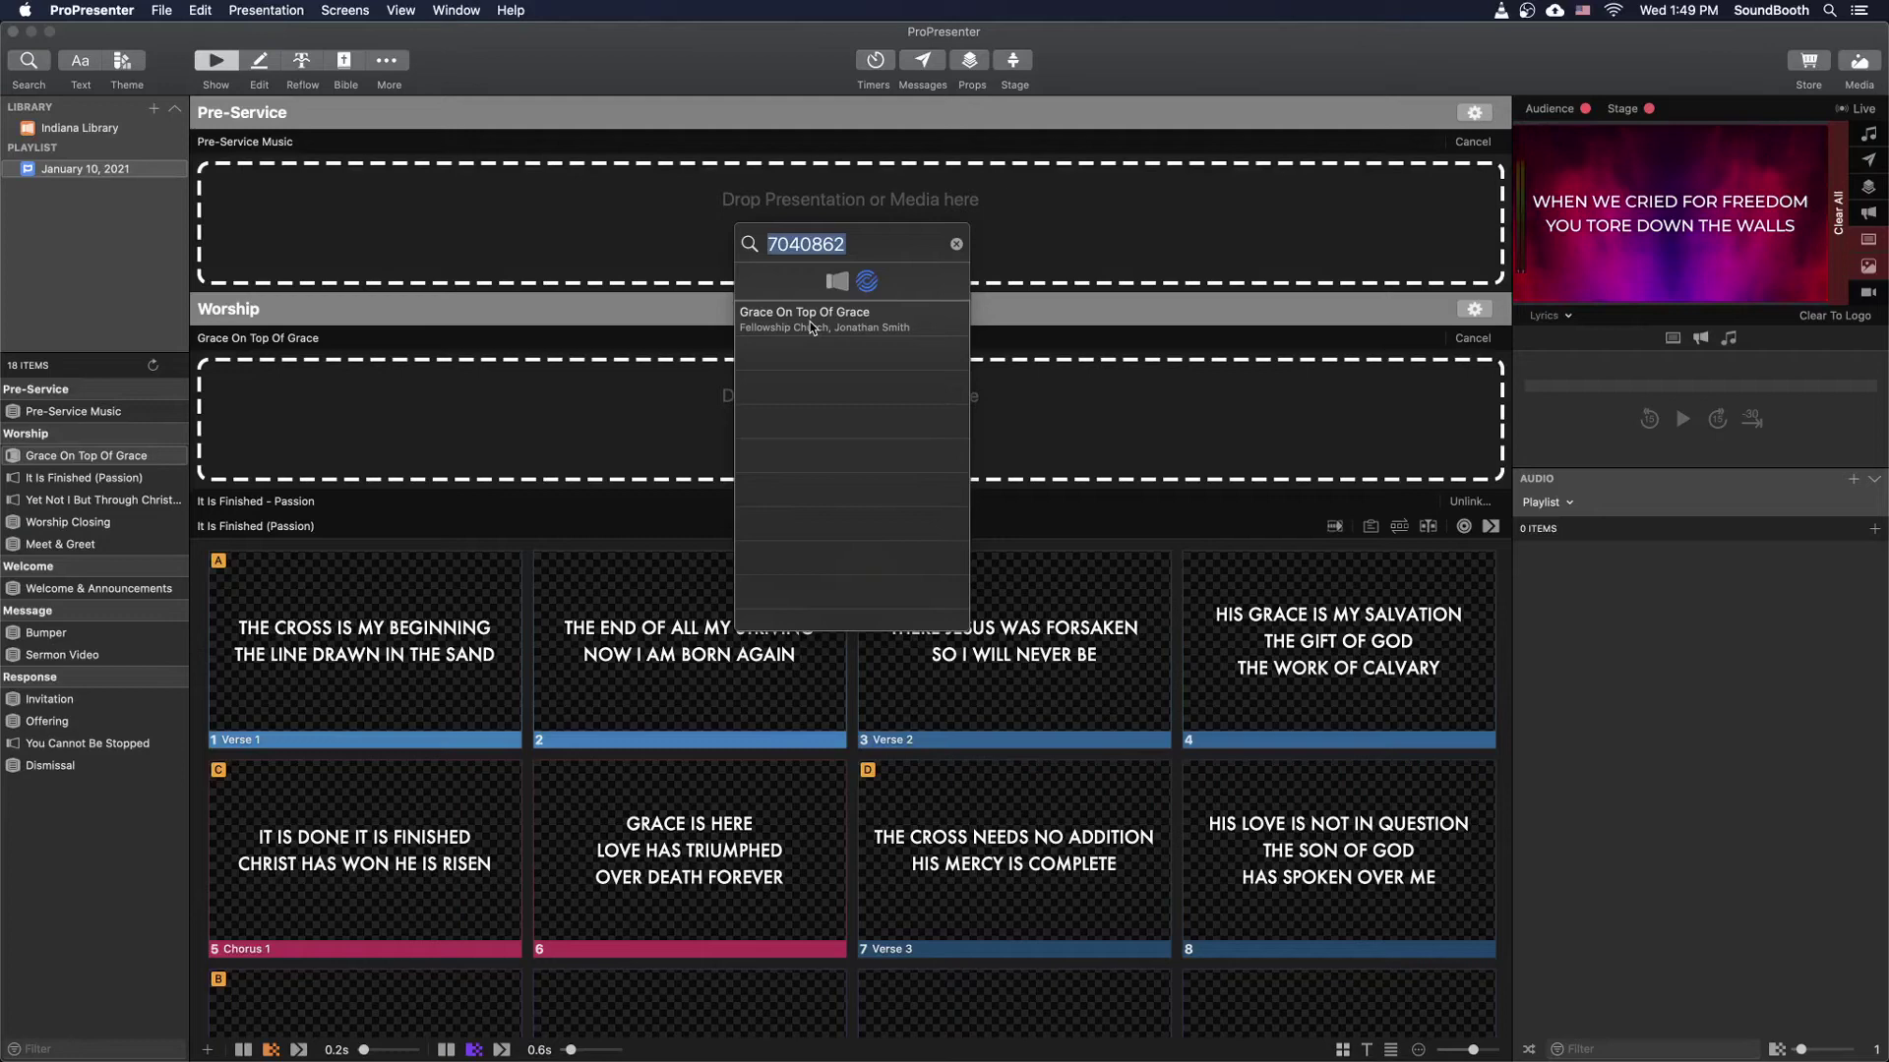
click(863, 327)
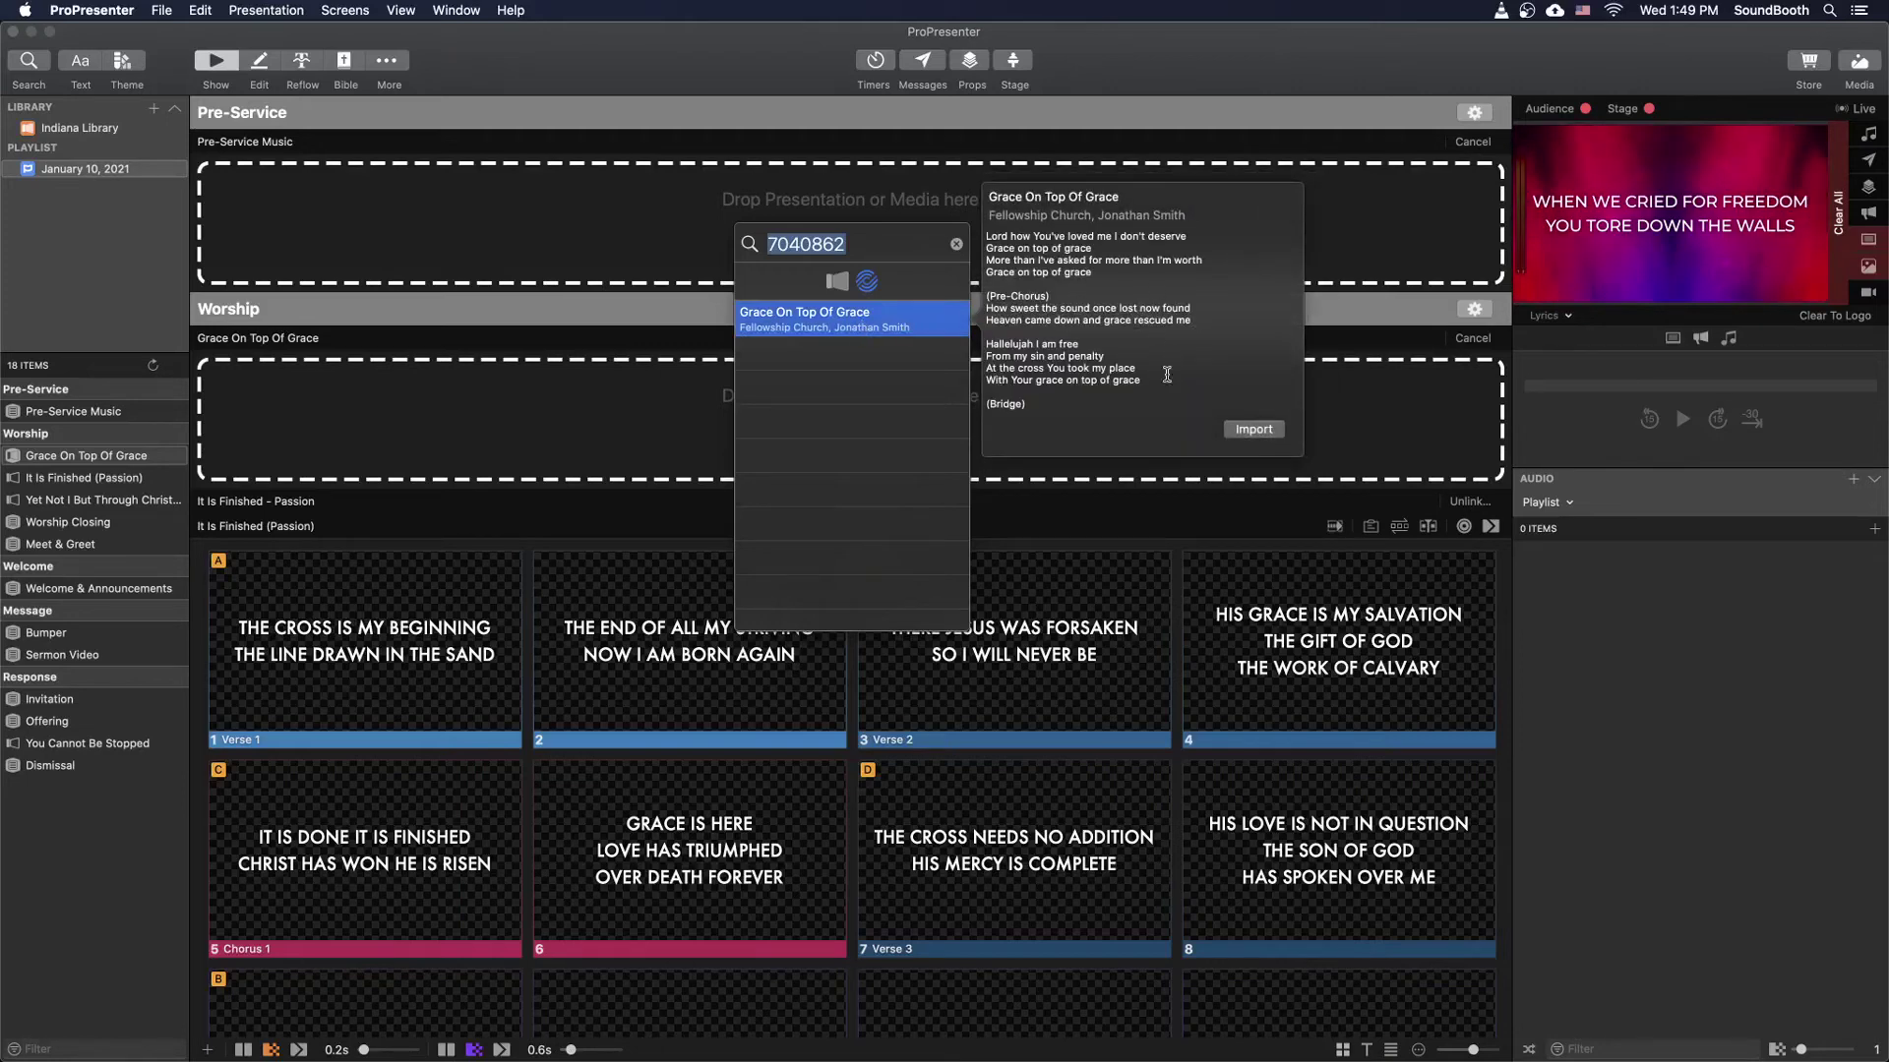
click(685, 1033)
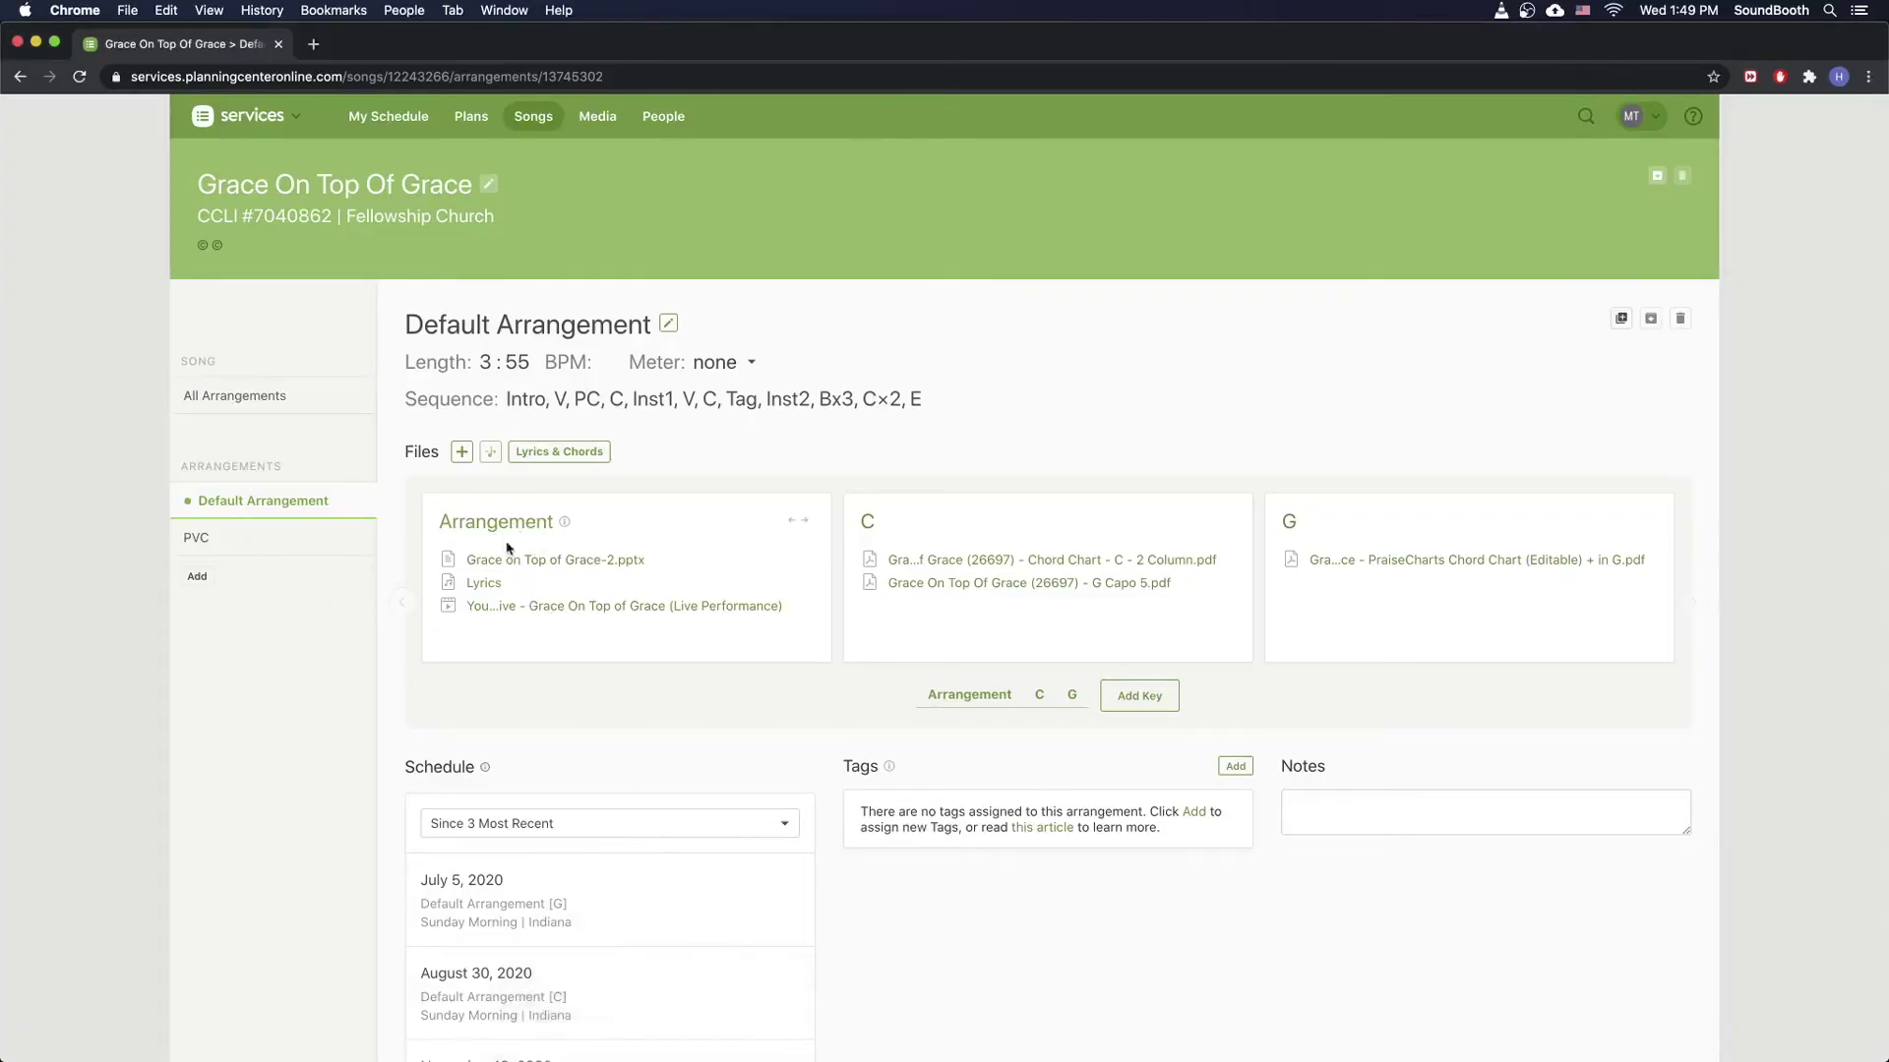
Read through the song's Lyrics file, then return to ProPresenter's 7040862 search.
click(479, 588)
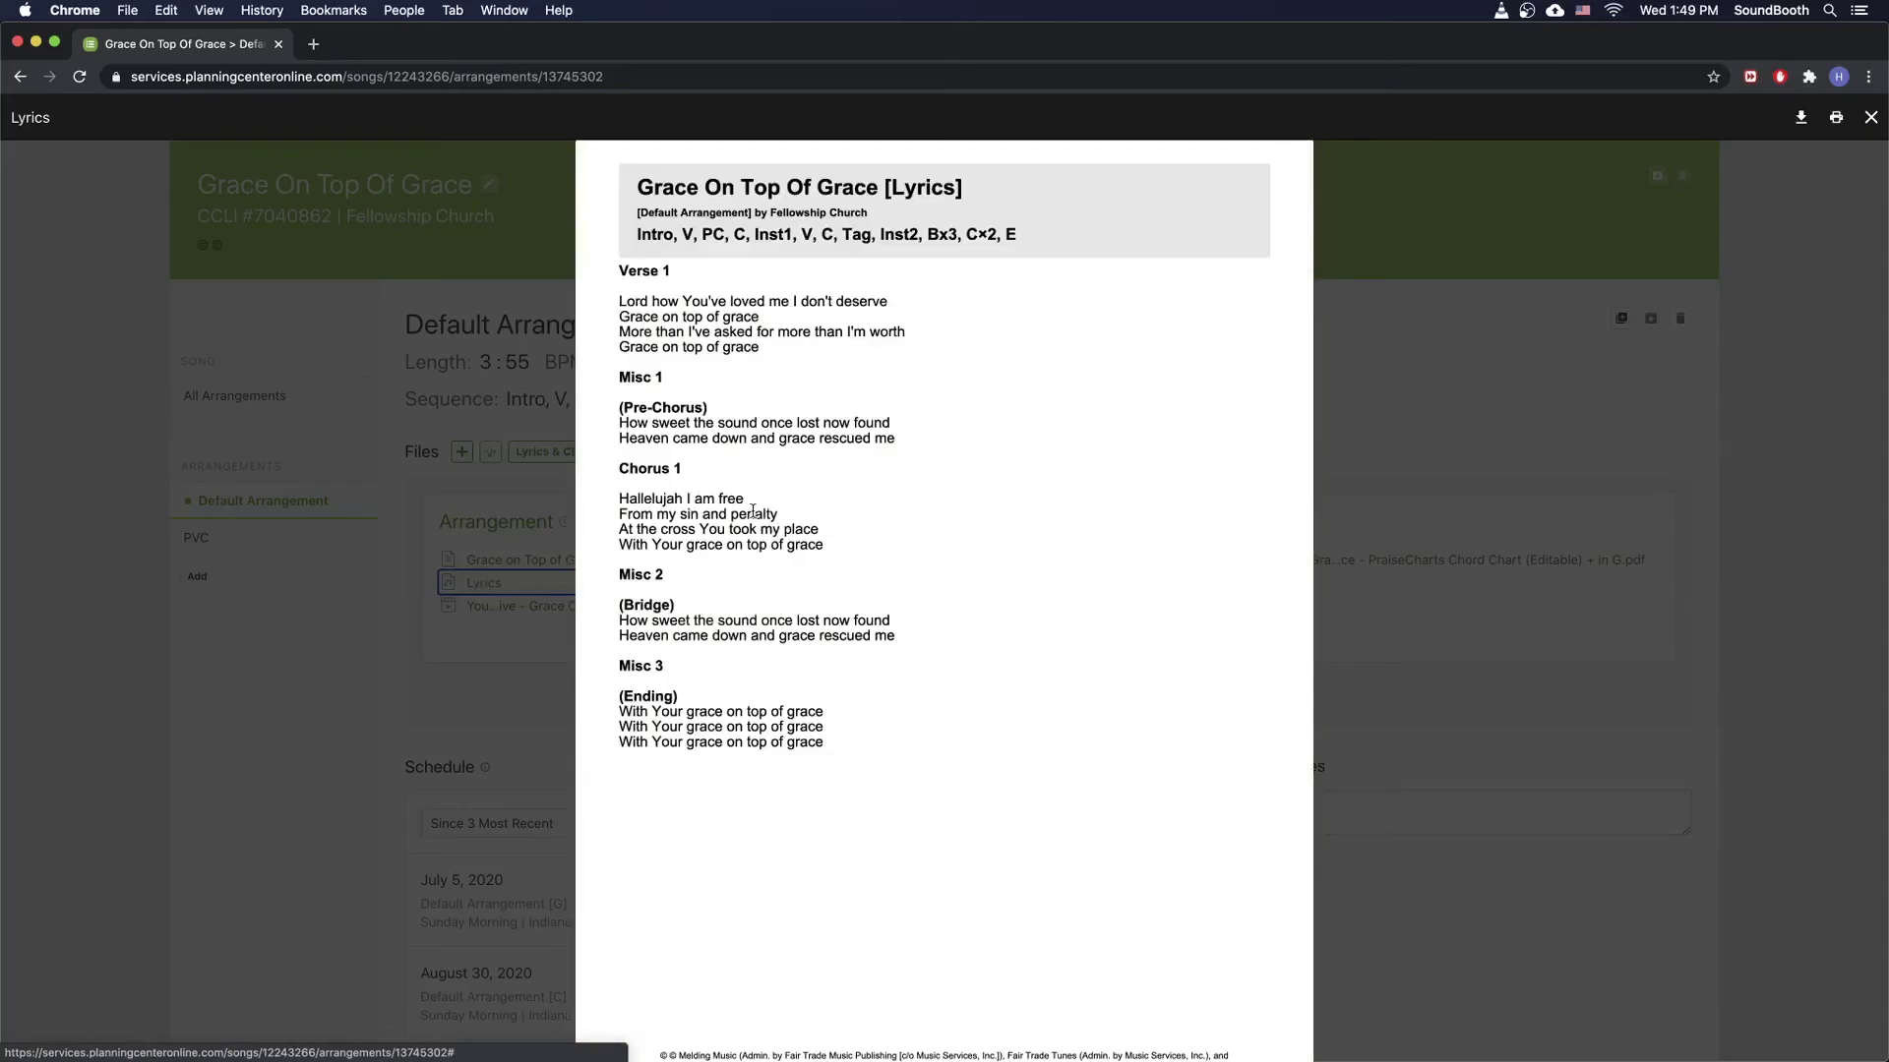
scroll(752, 511, down, 1)
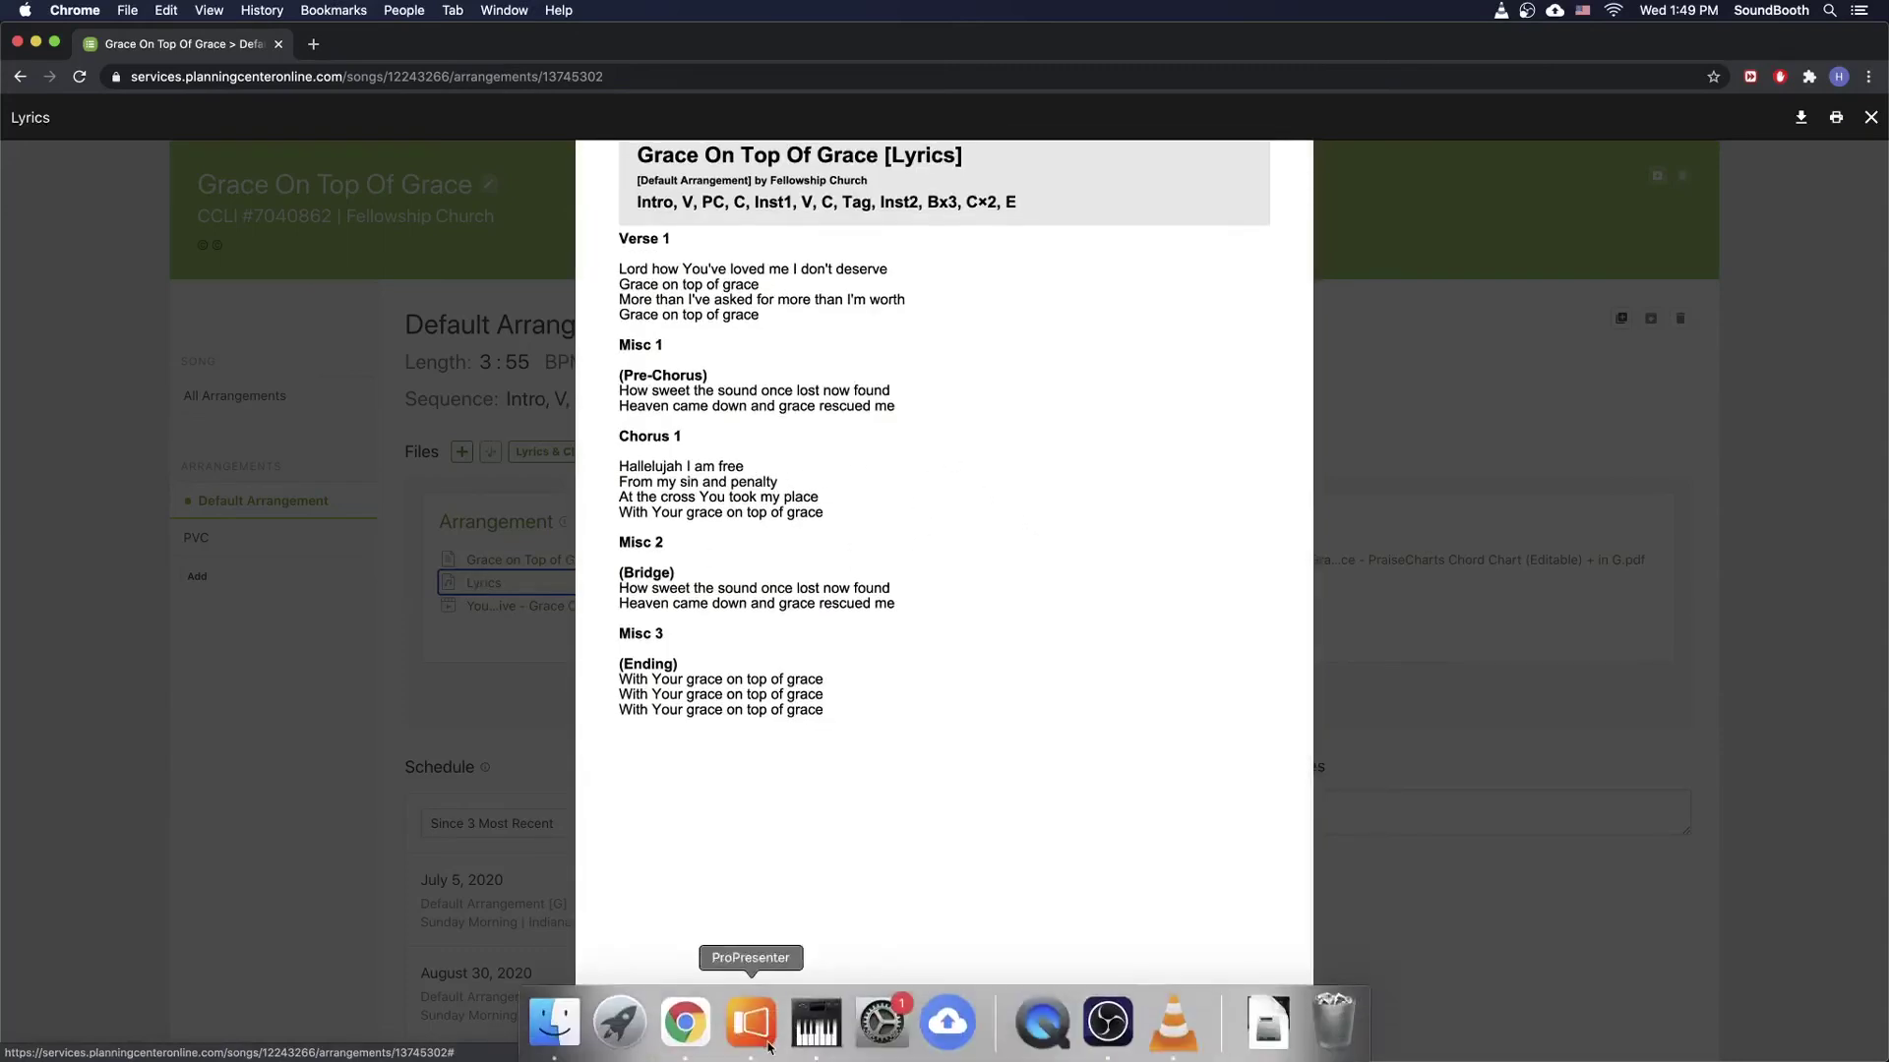
click(771, 1048)
key(super+f)
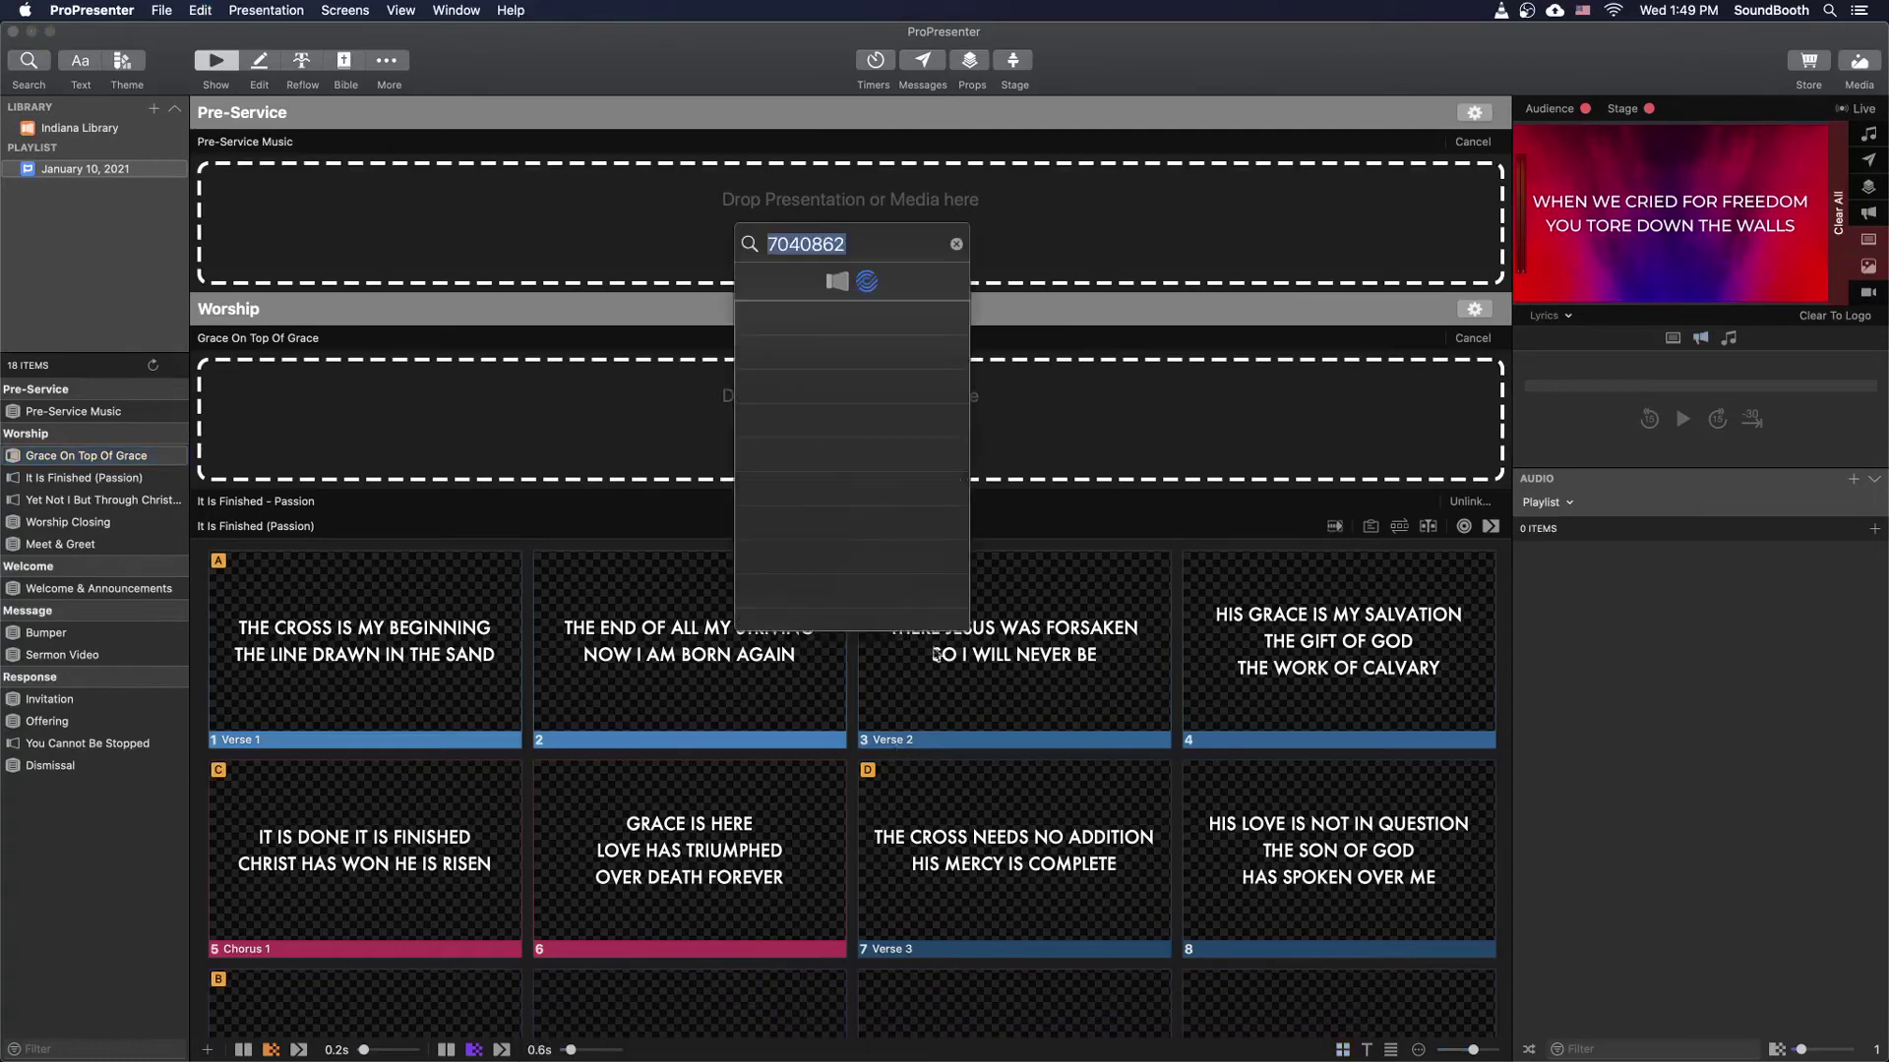
Import the result into Indiana Library, splitting slides every 2 Line Breaks with a Songs theme.
click(870, 318)
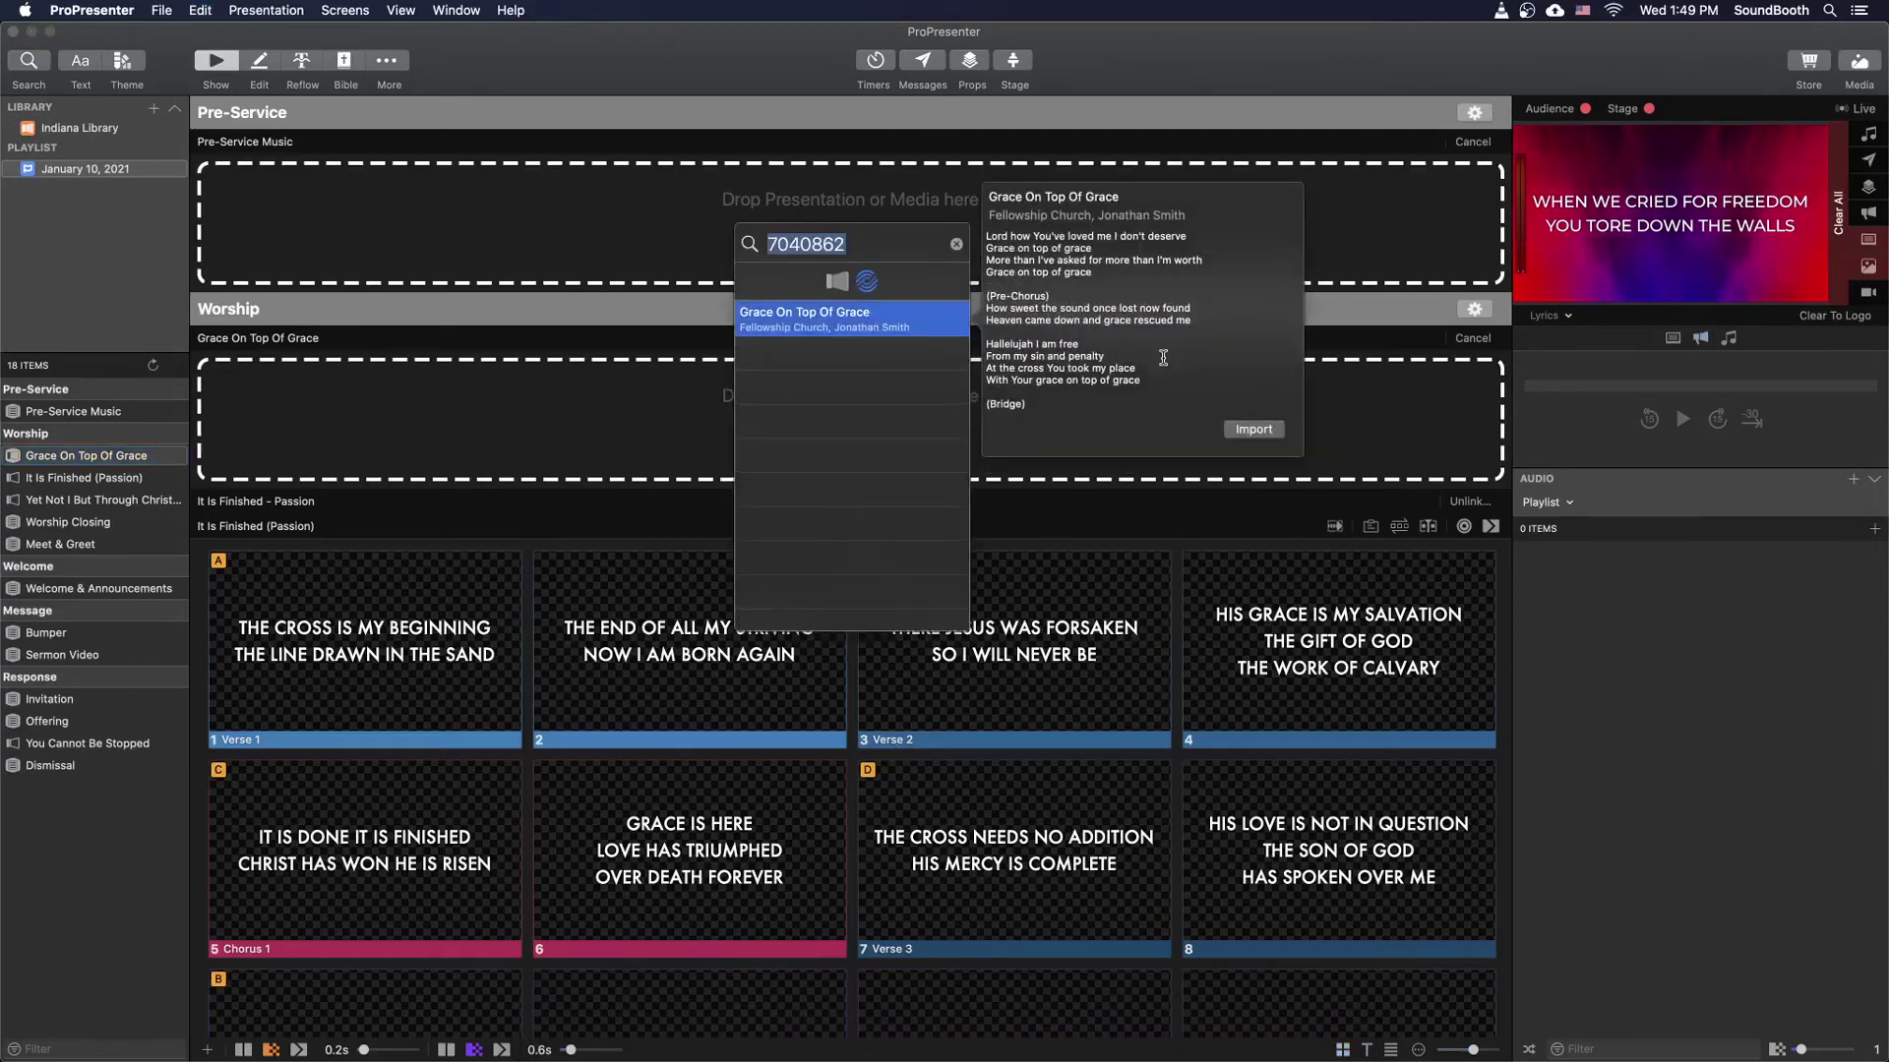
click(1253, 430)
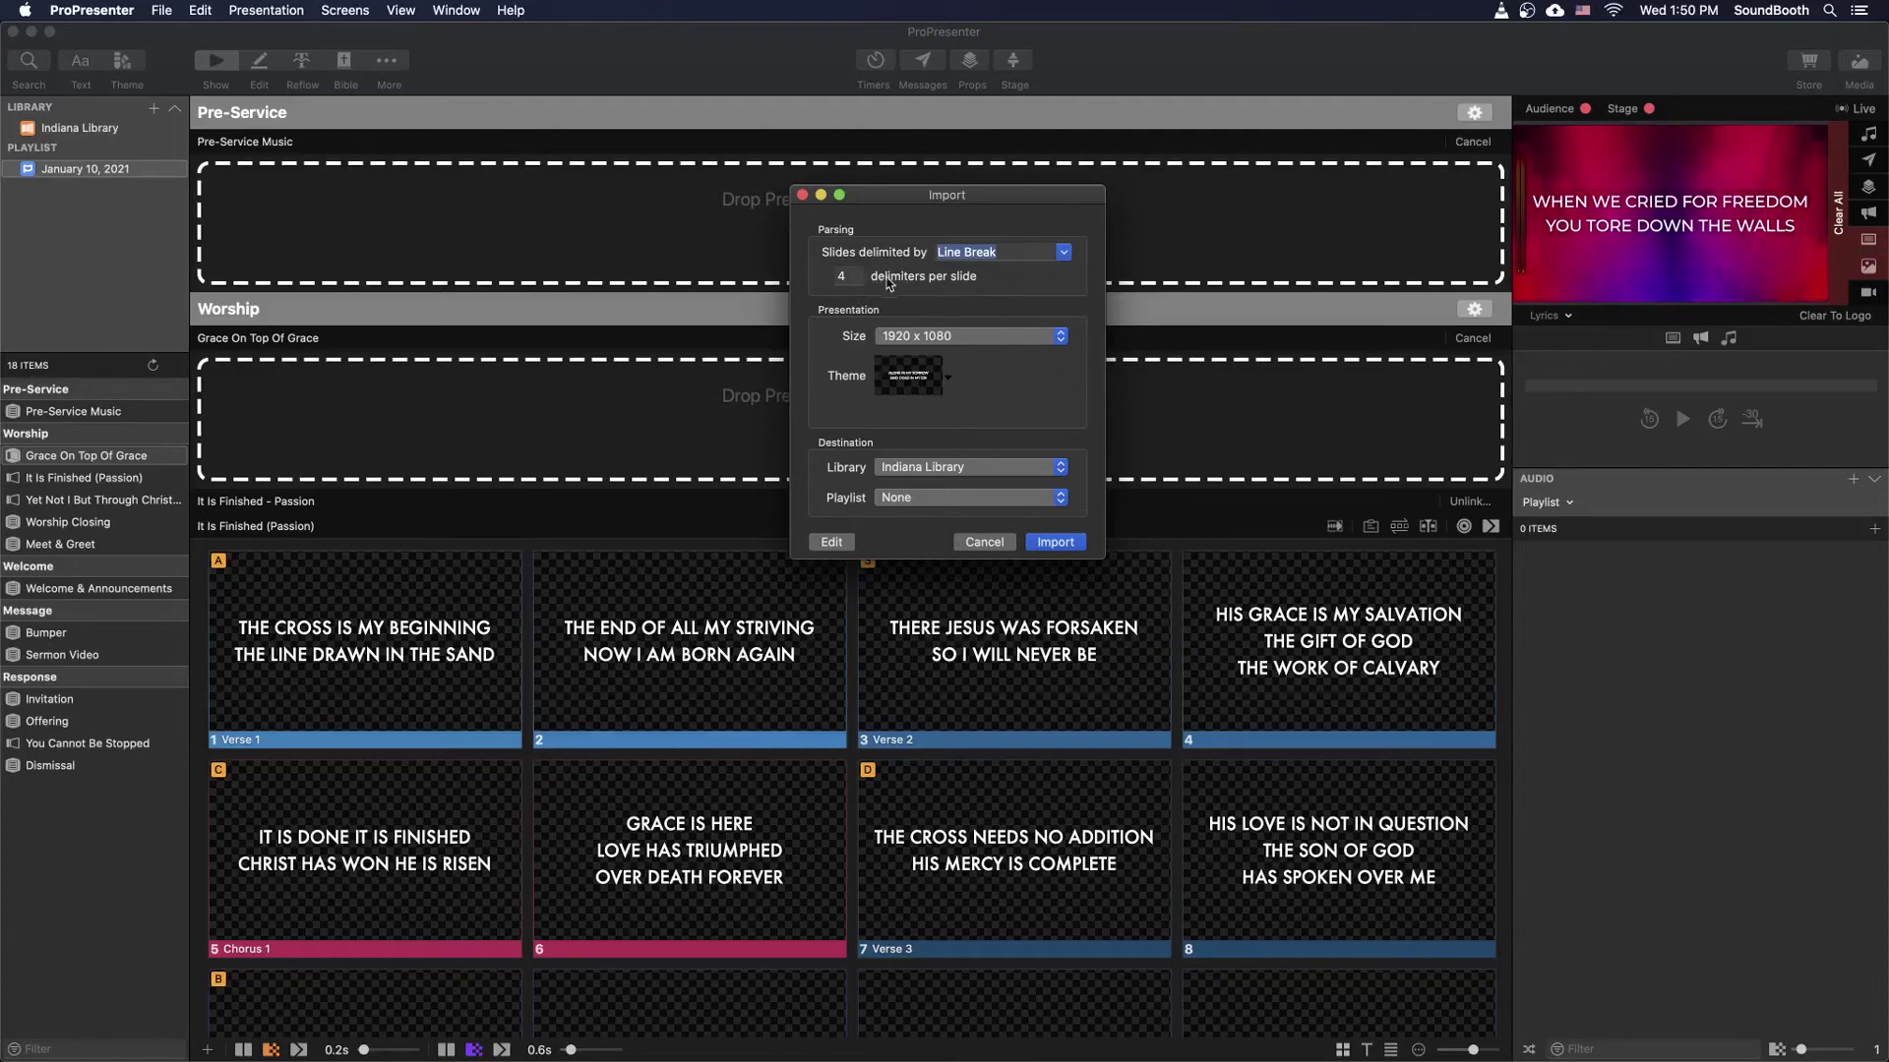
key(Tab)
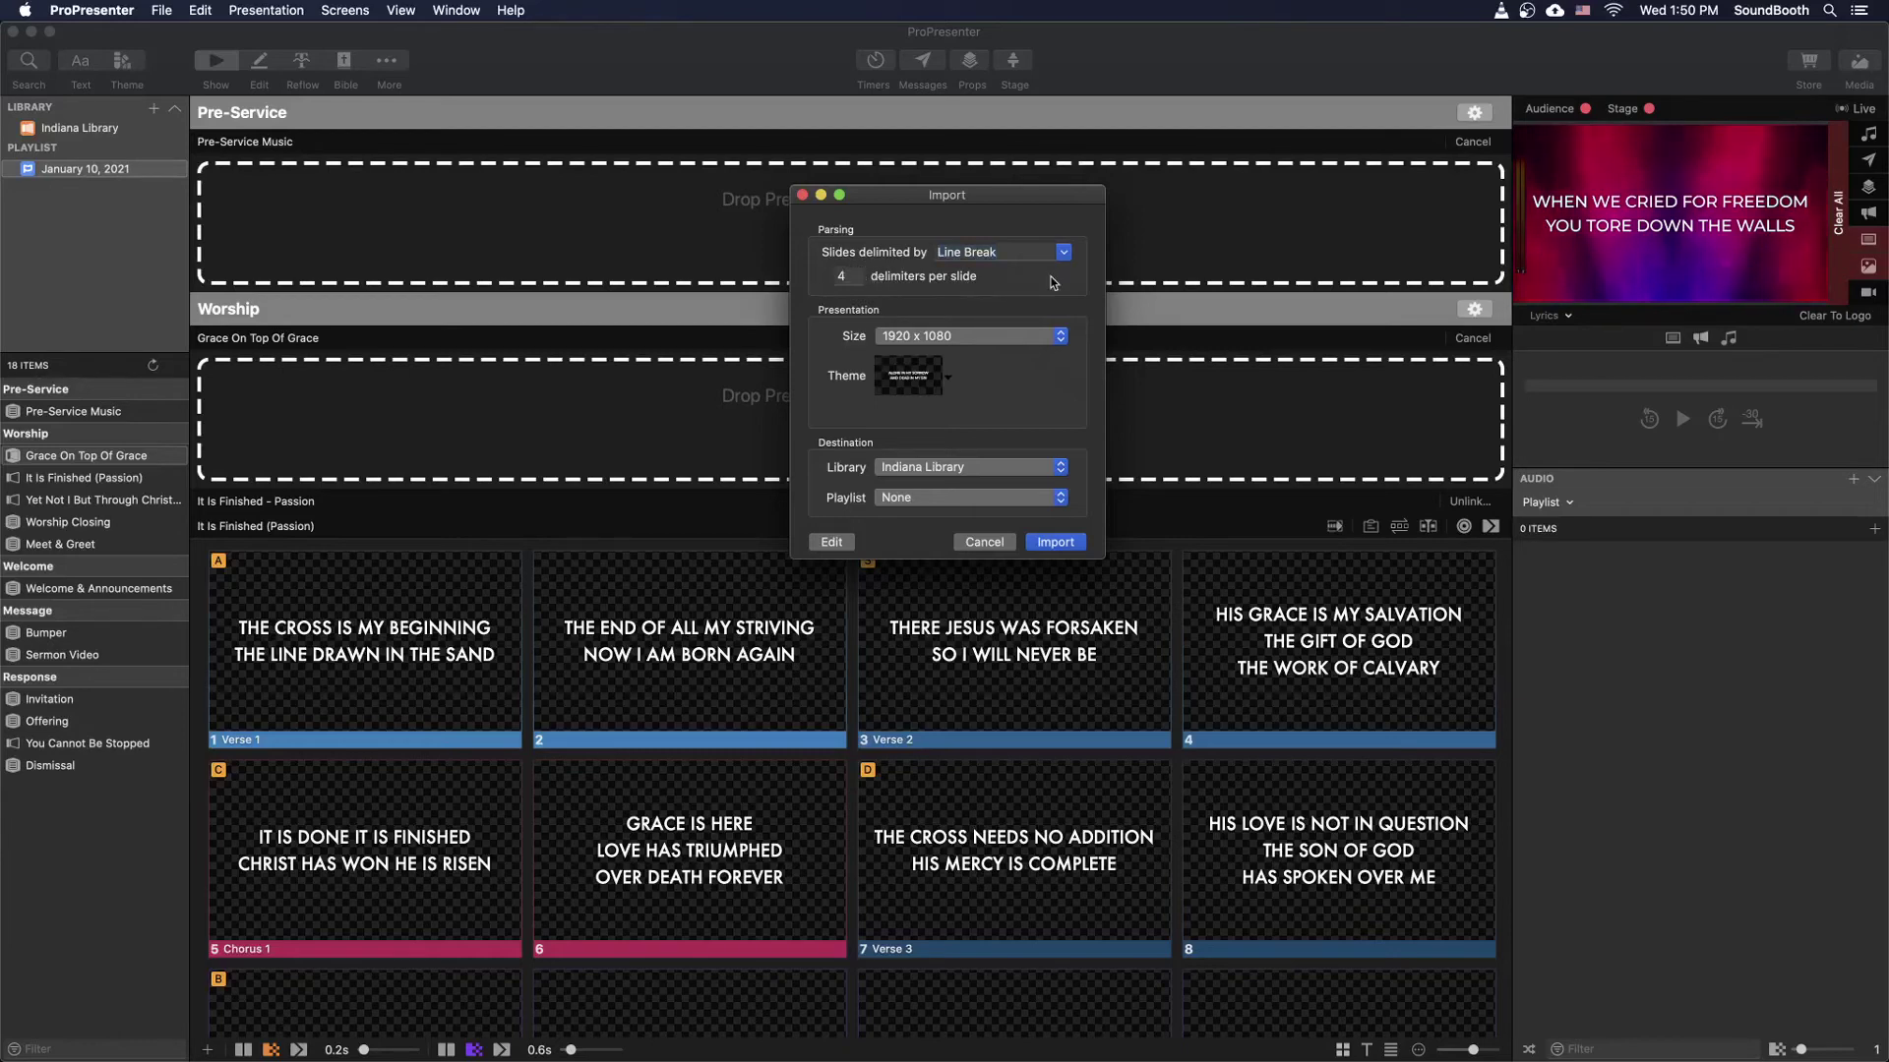
key(BackSpace)
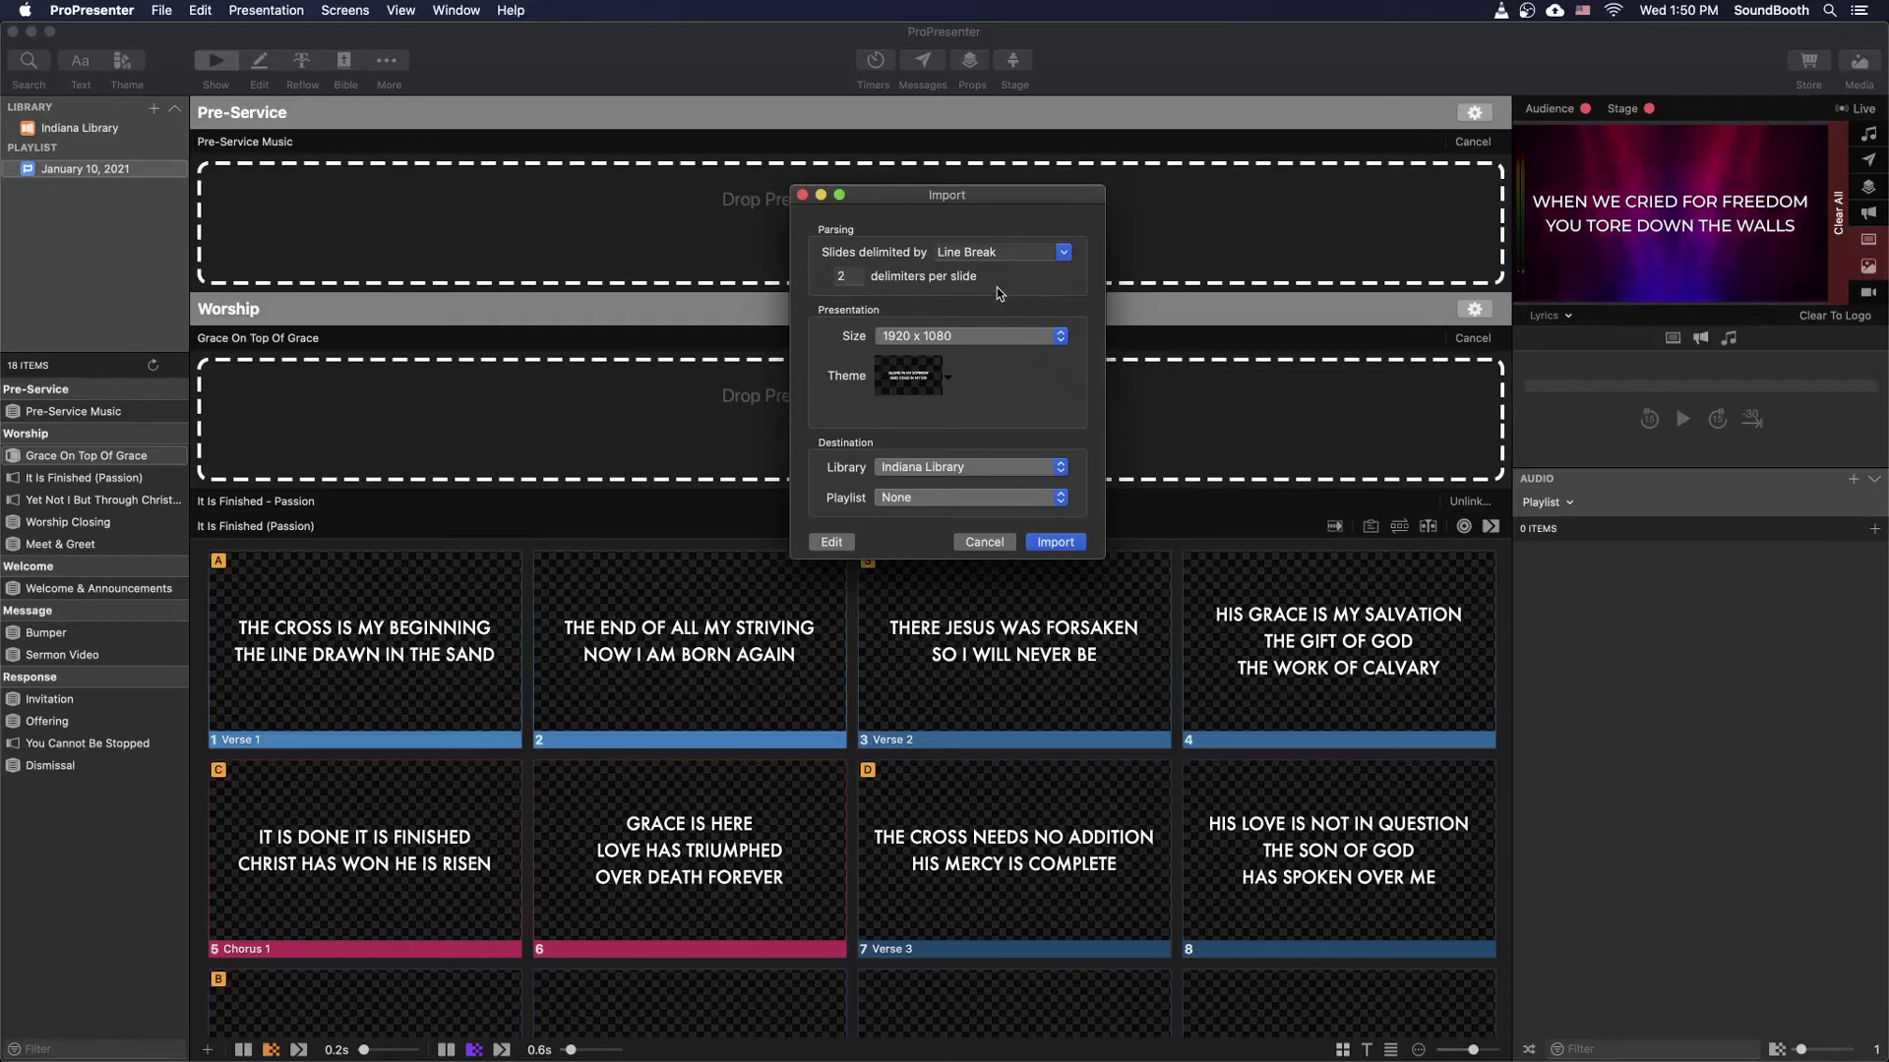
click(1064, 253)
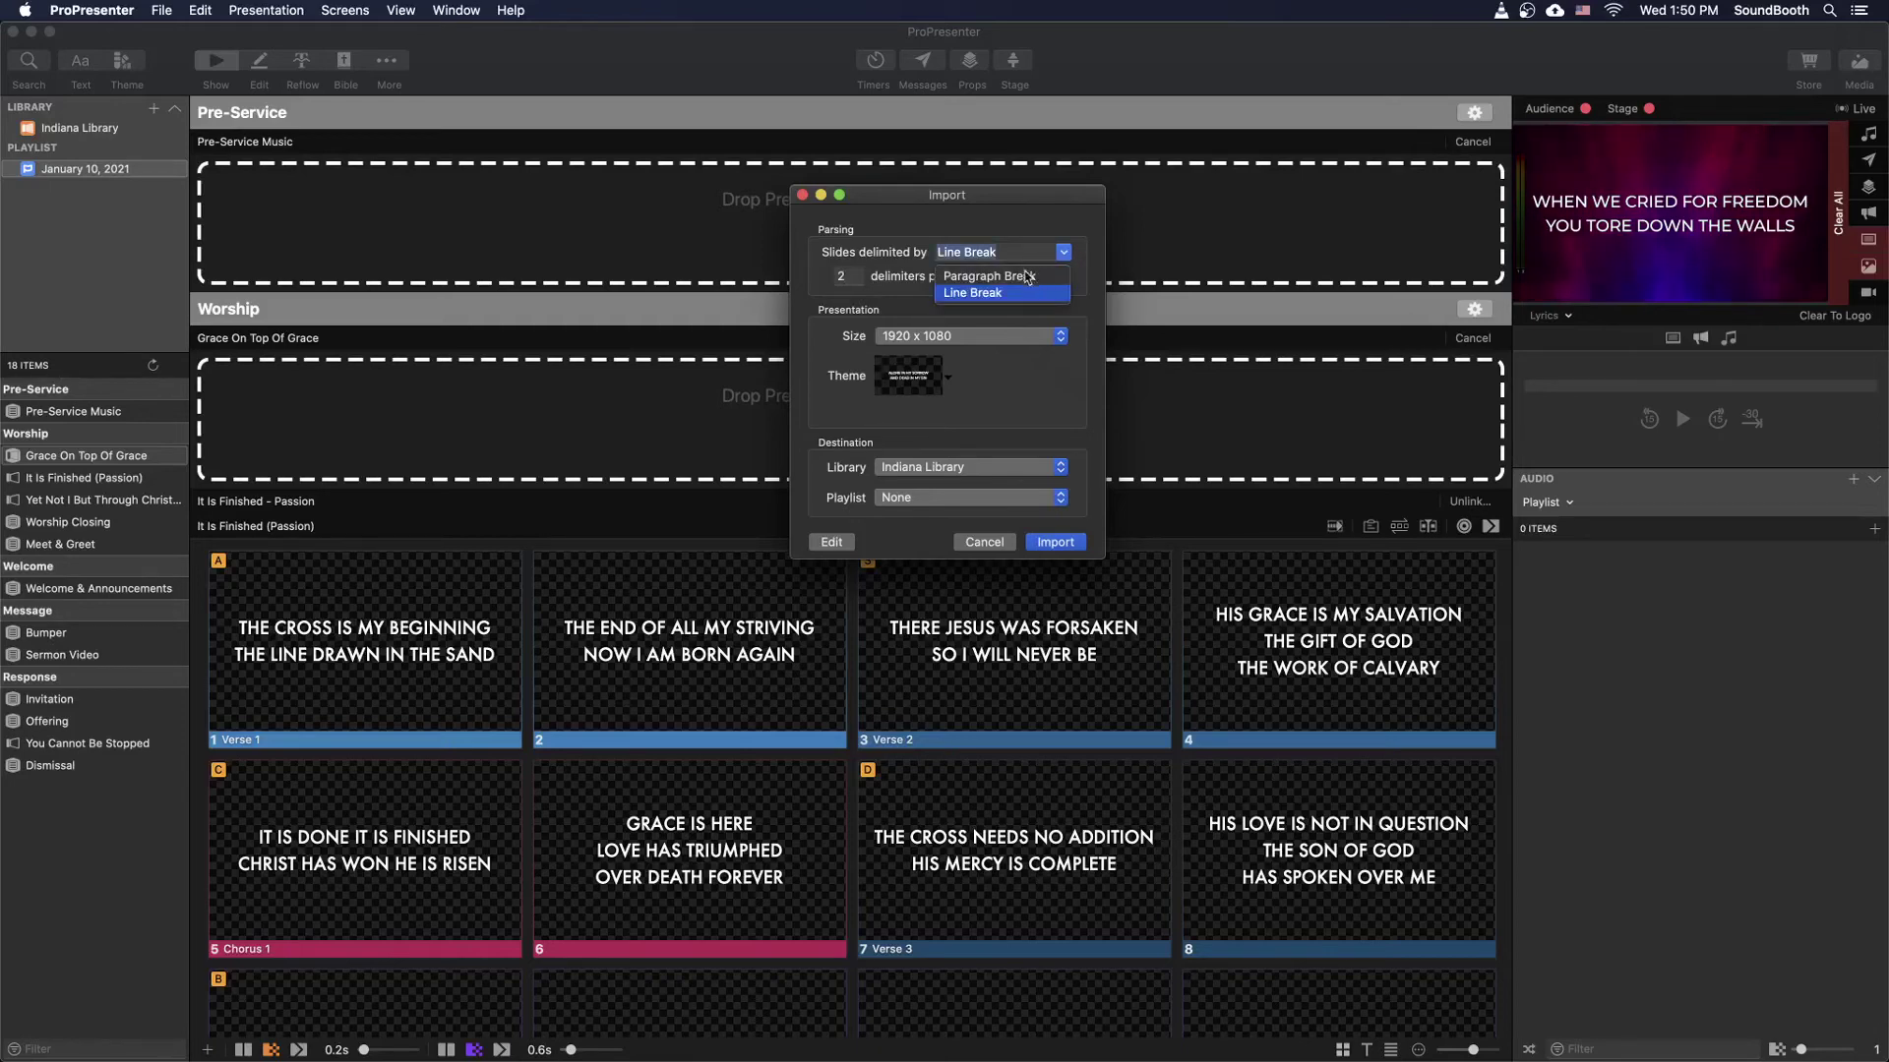
click(915, 271)
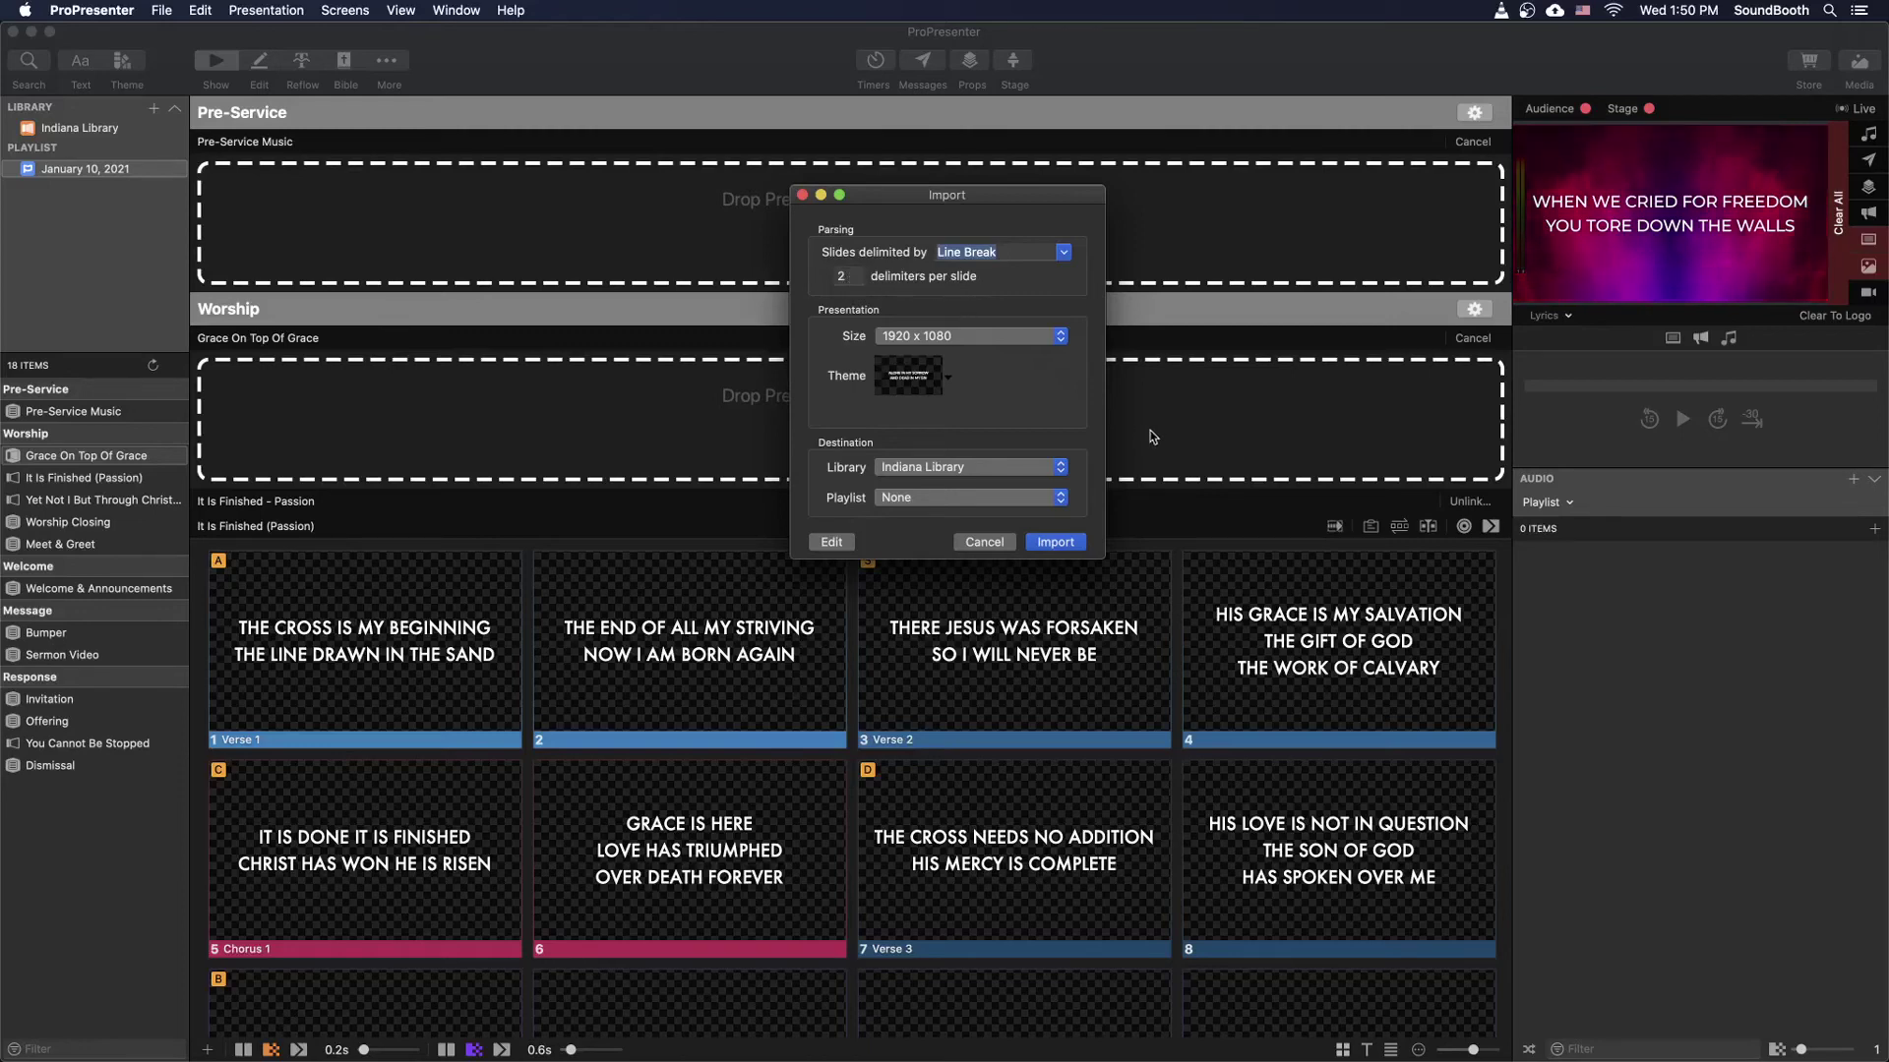
click(906, 383)
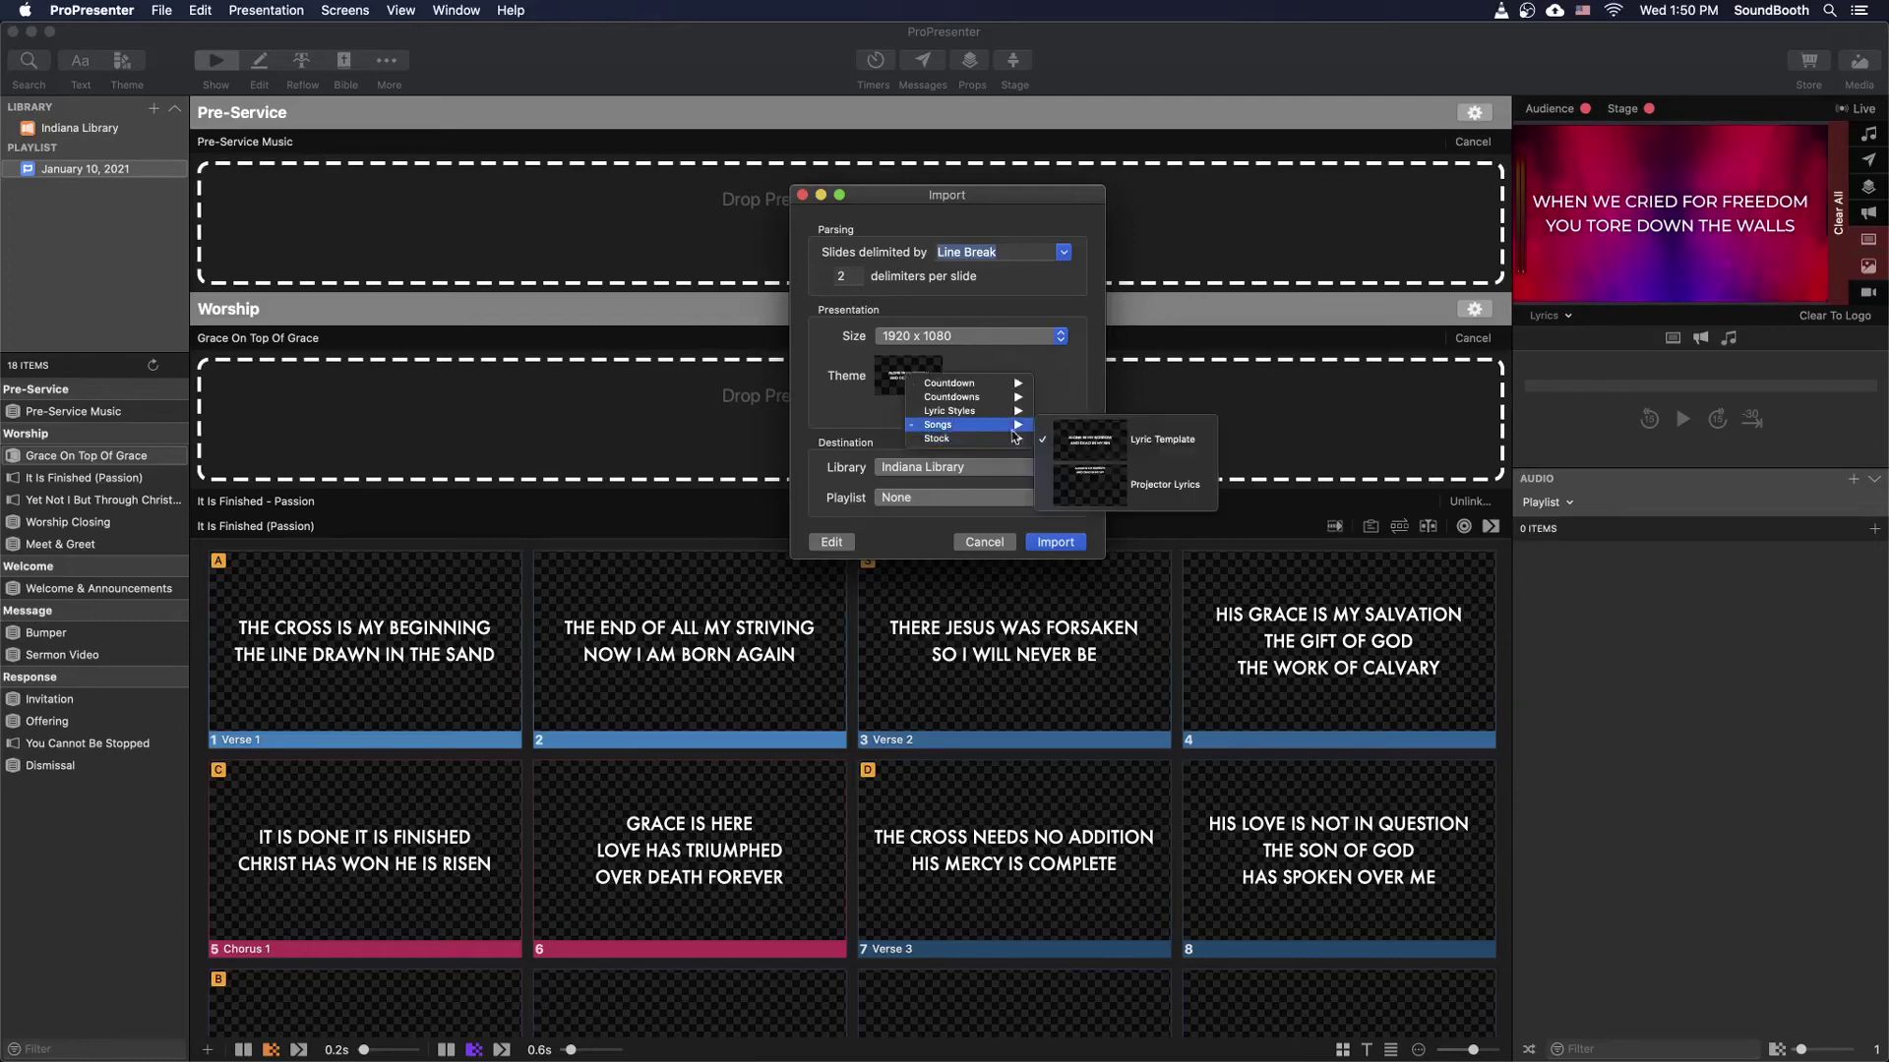
click(1111, 444)
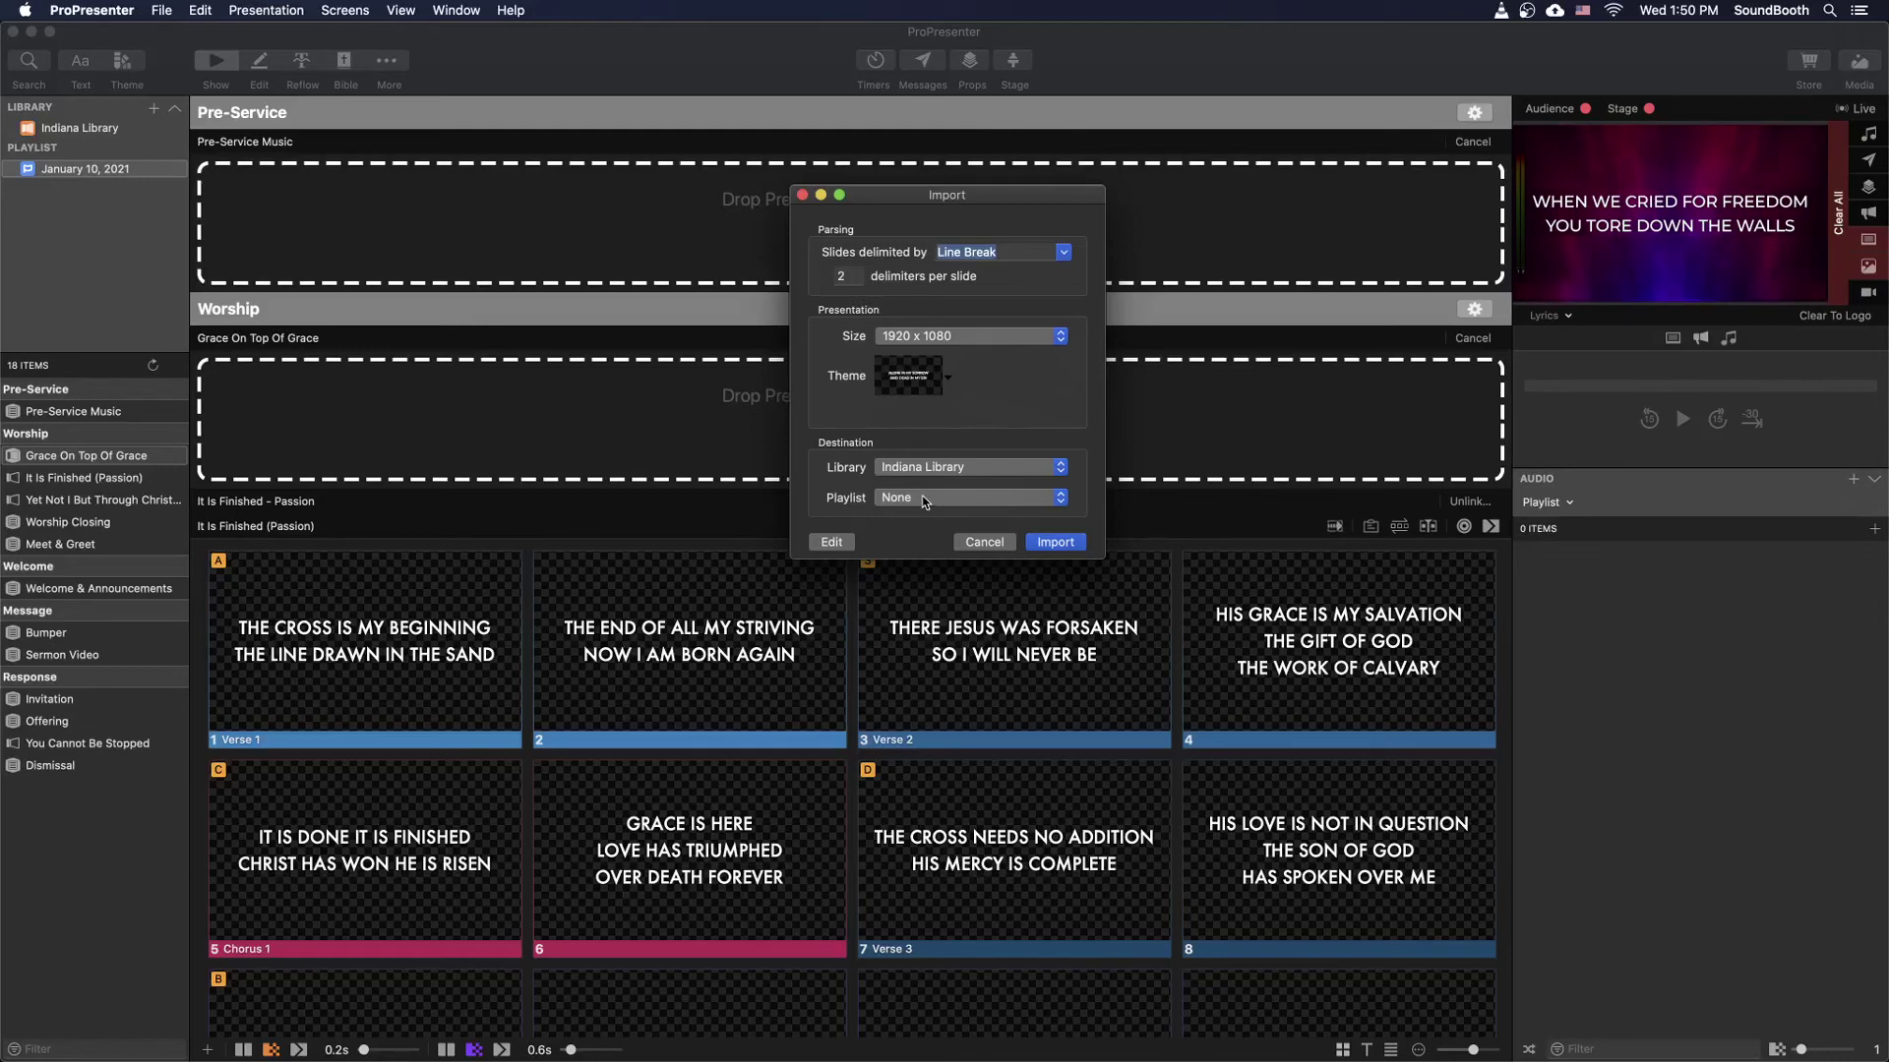
click(1056, 543)
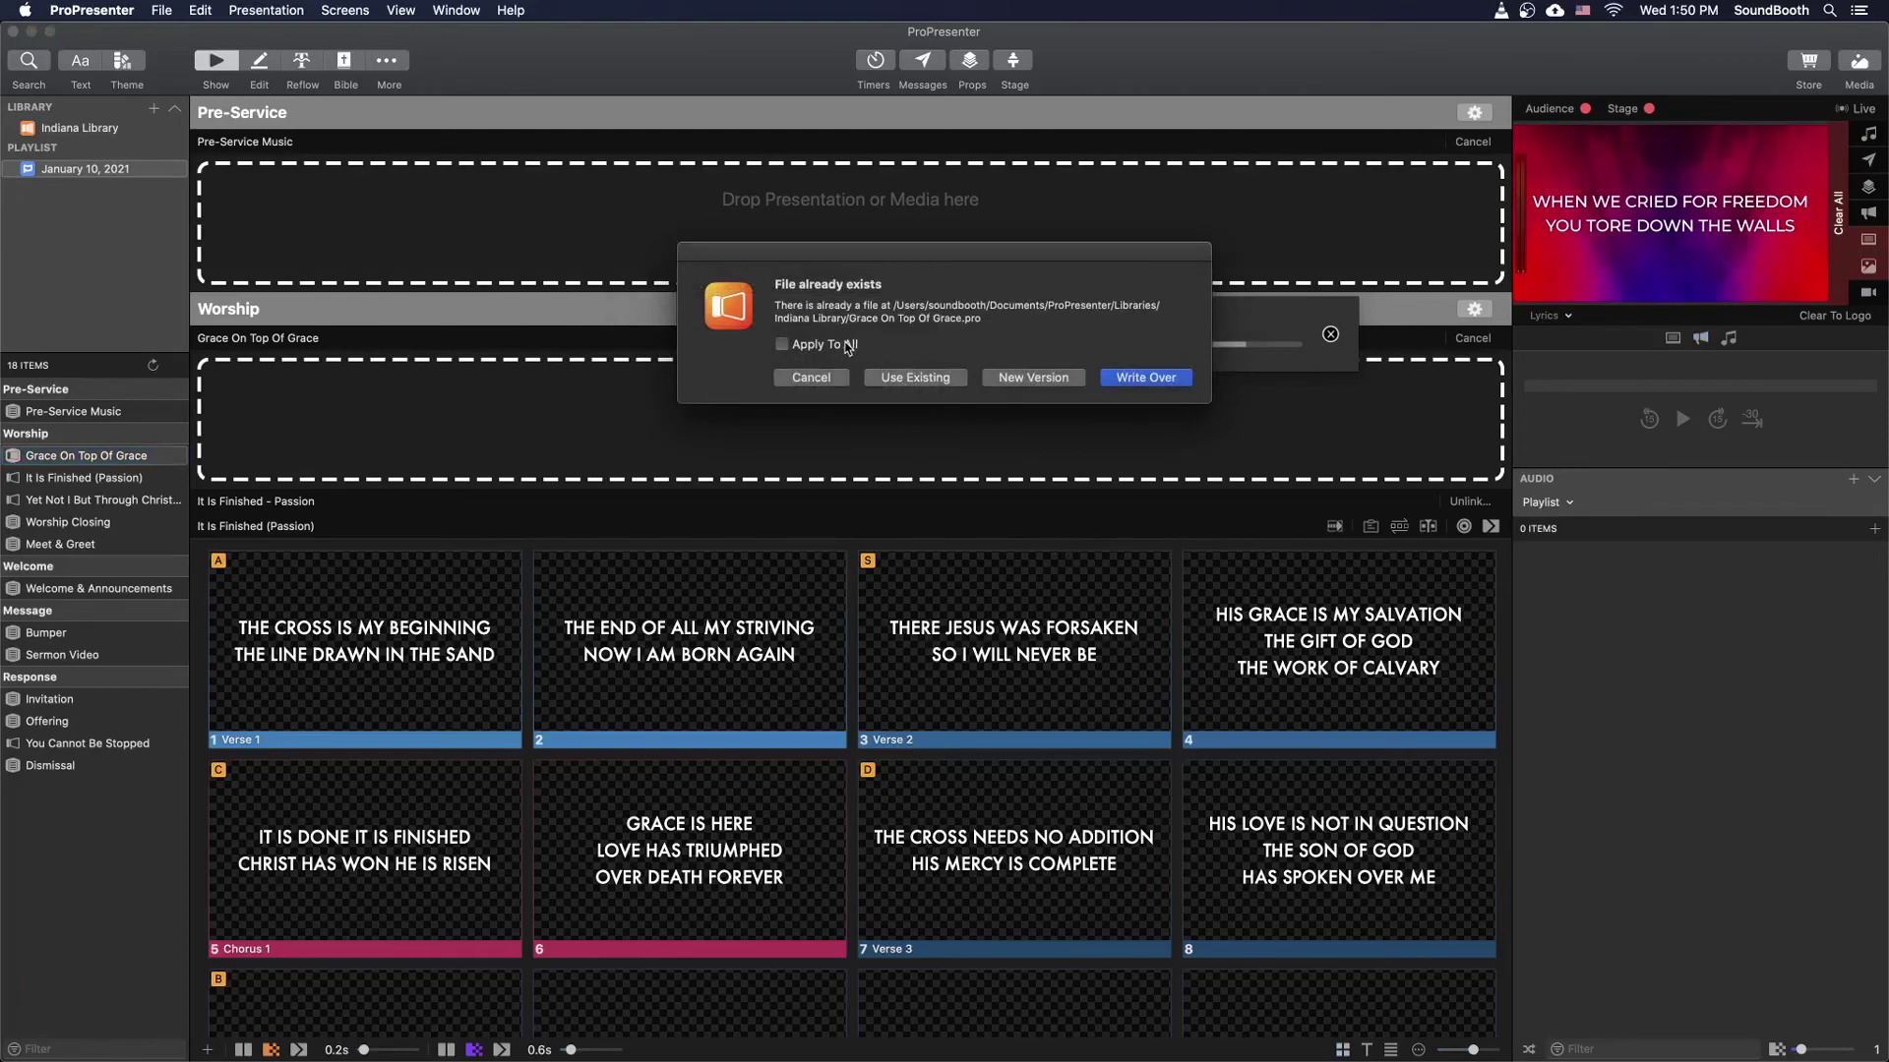
Keep the import as new version Grace On Top Of Grace-1 and open the January 10, 2021 playlist.
click(1043, 380)
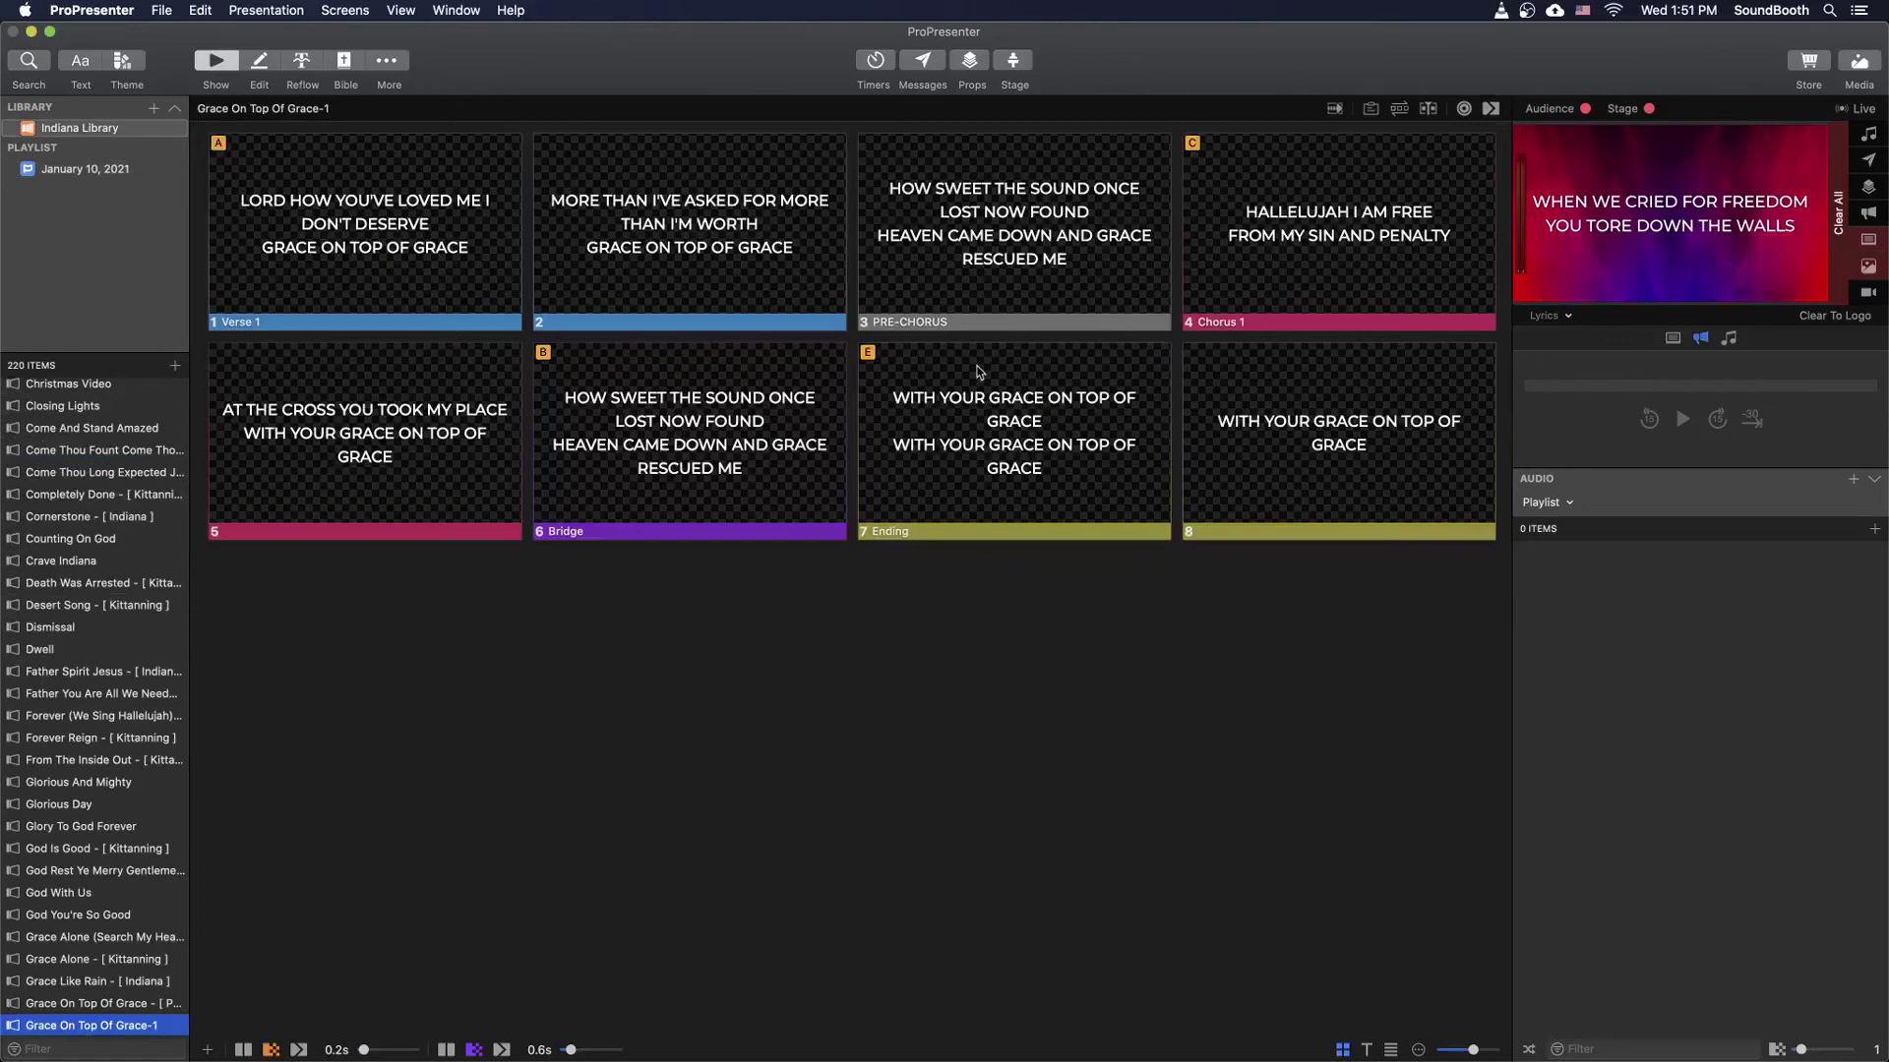
click(86, 171)
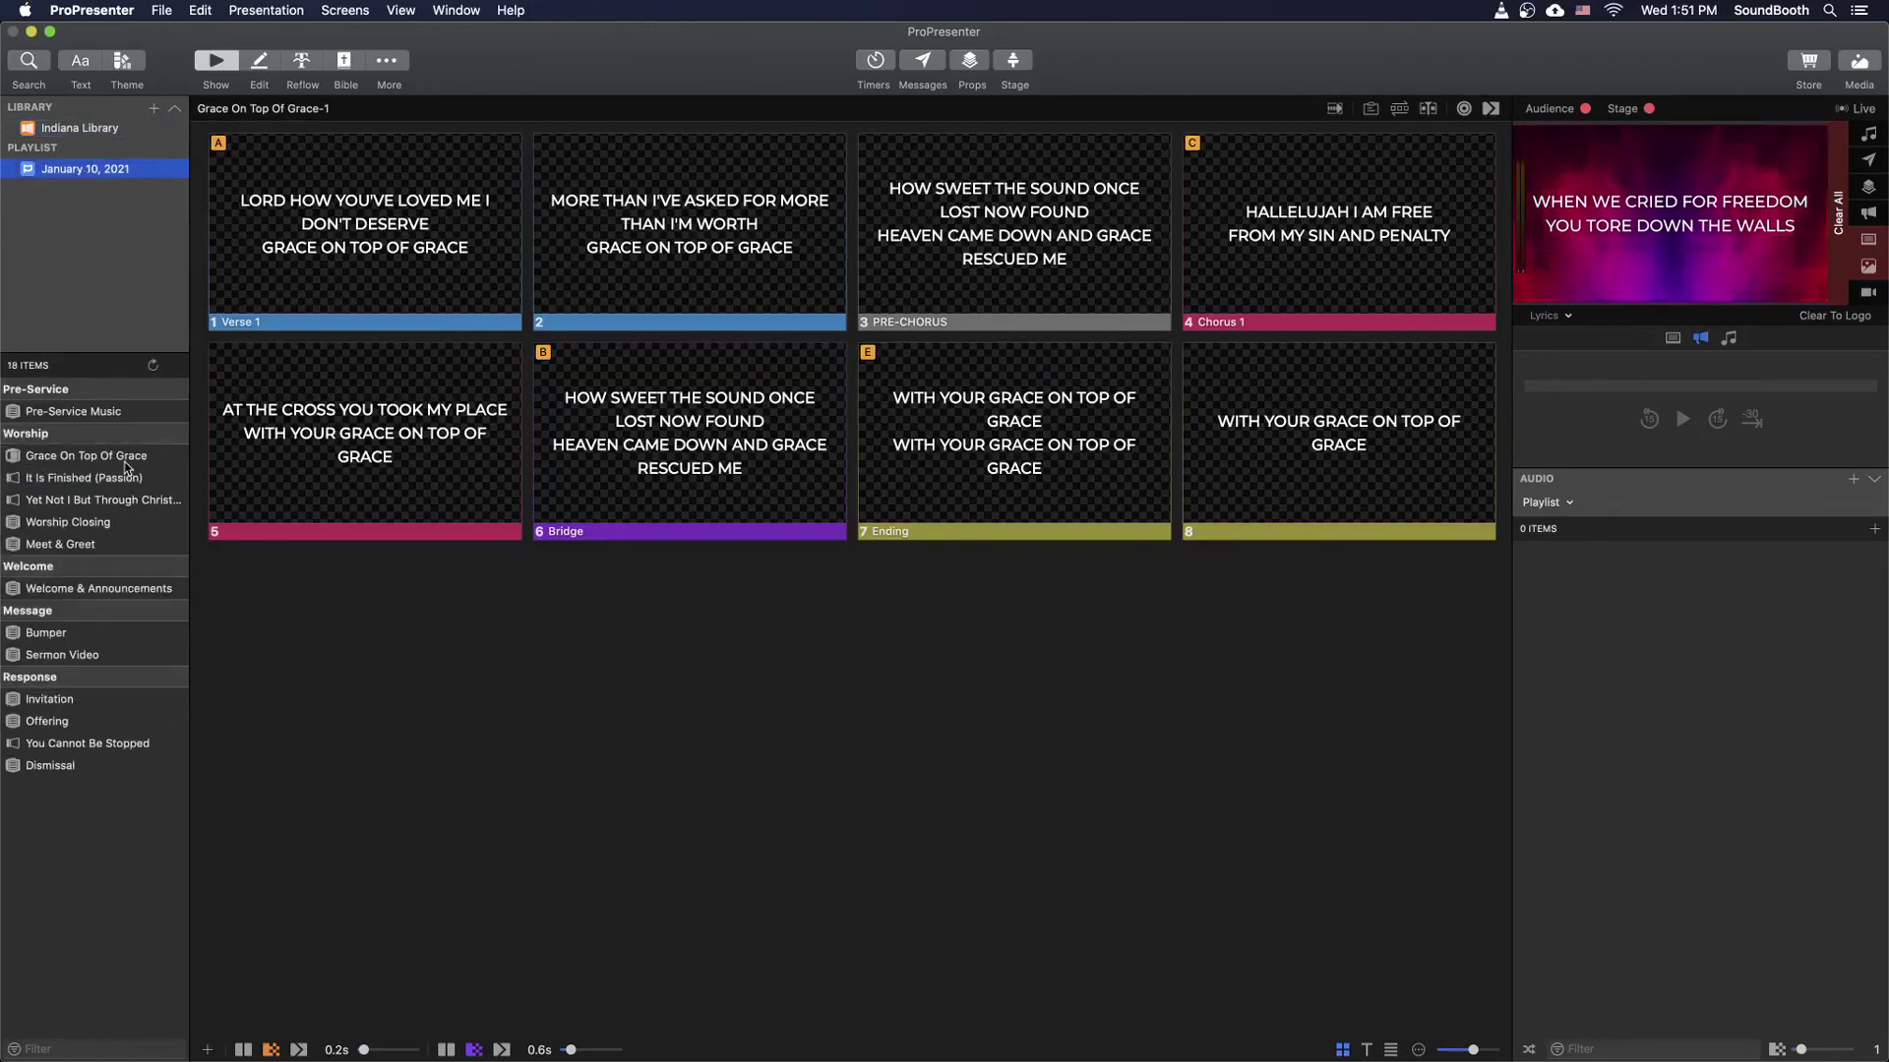
Search the library for 'grace on top of grace' and drag Grace On Top Of Grace-1 into the Worship item.
click(126, 458)
scroll(657, 406, up, 2)
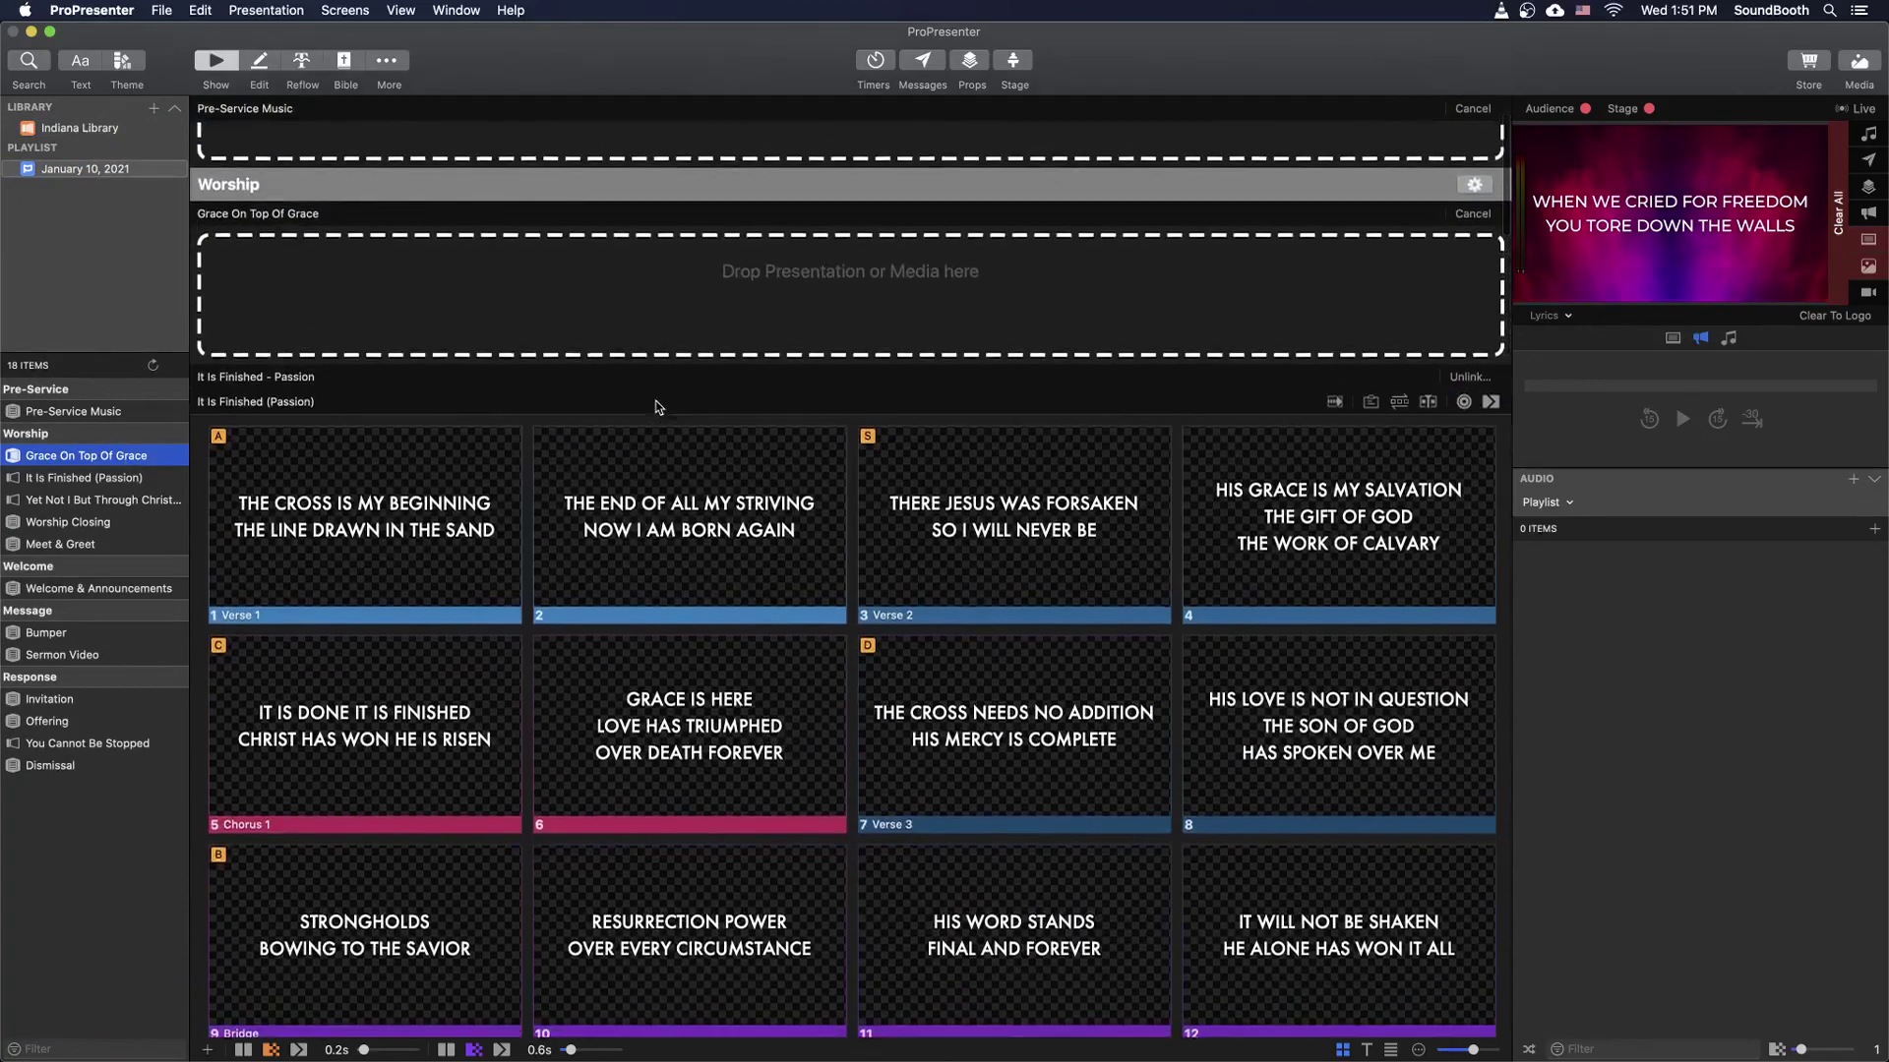
text(g)
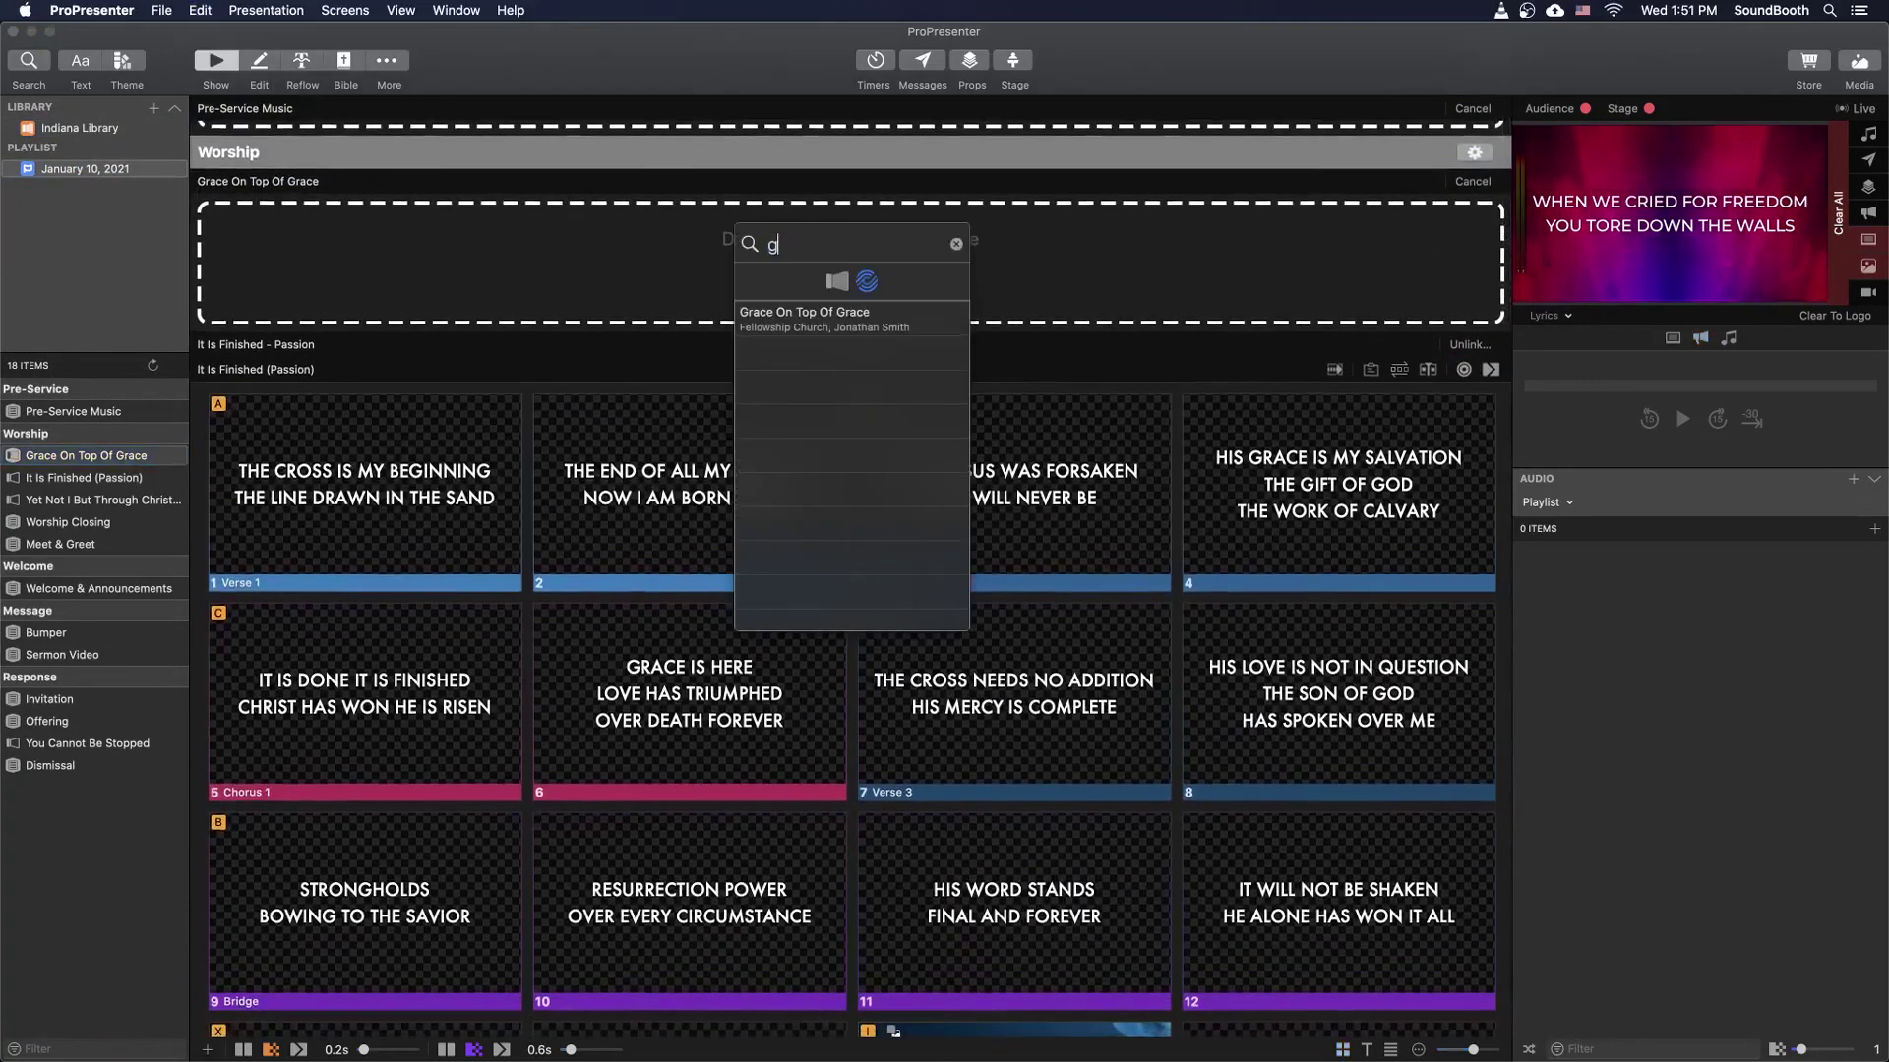
text(race on to)
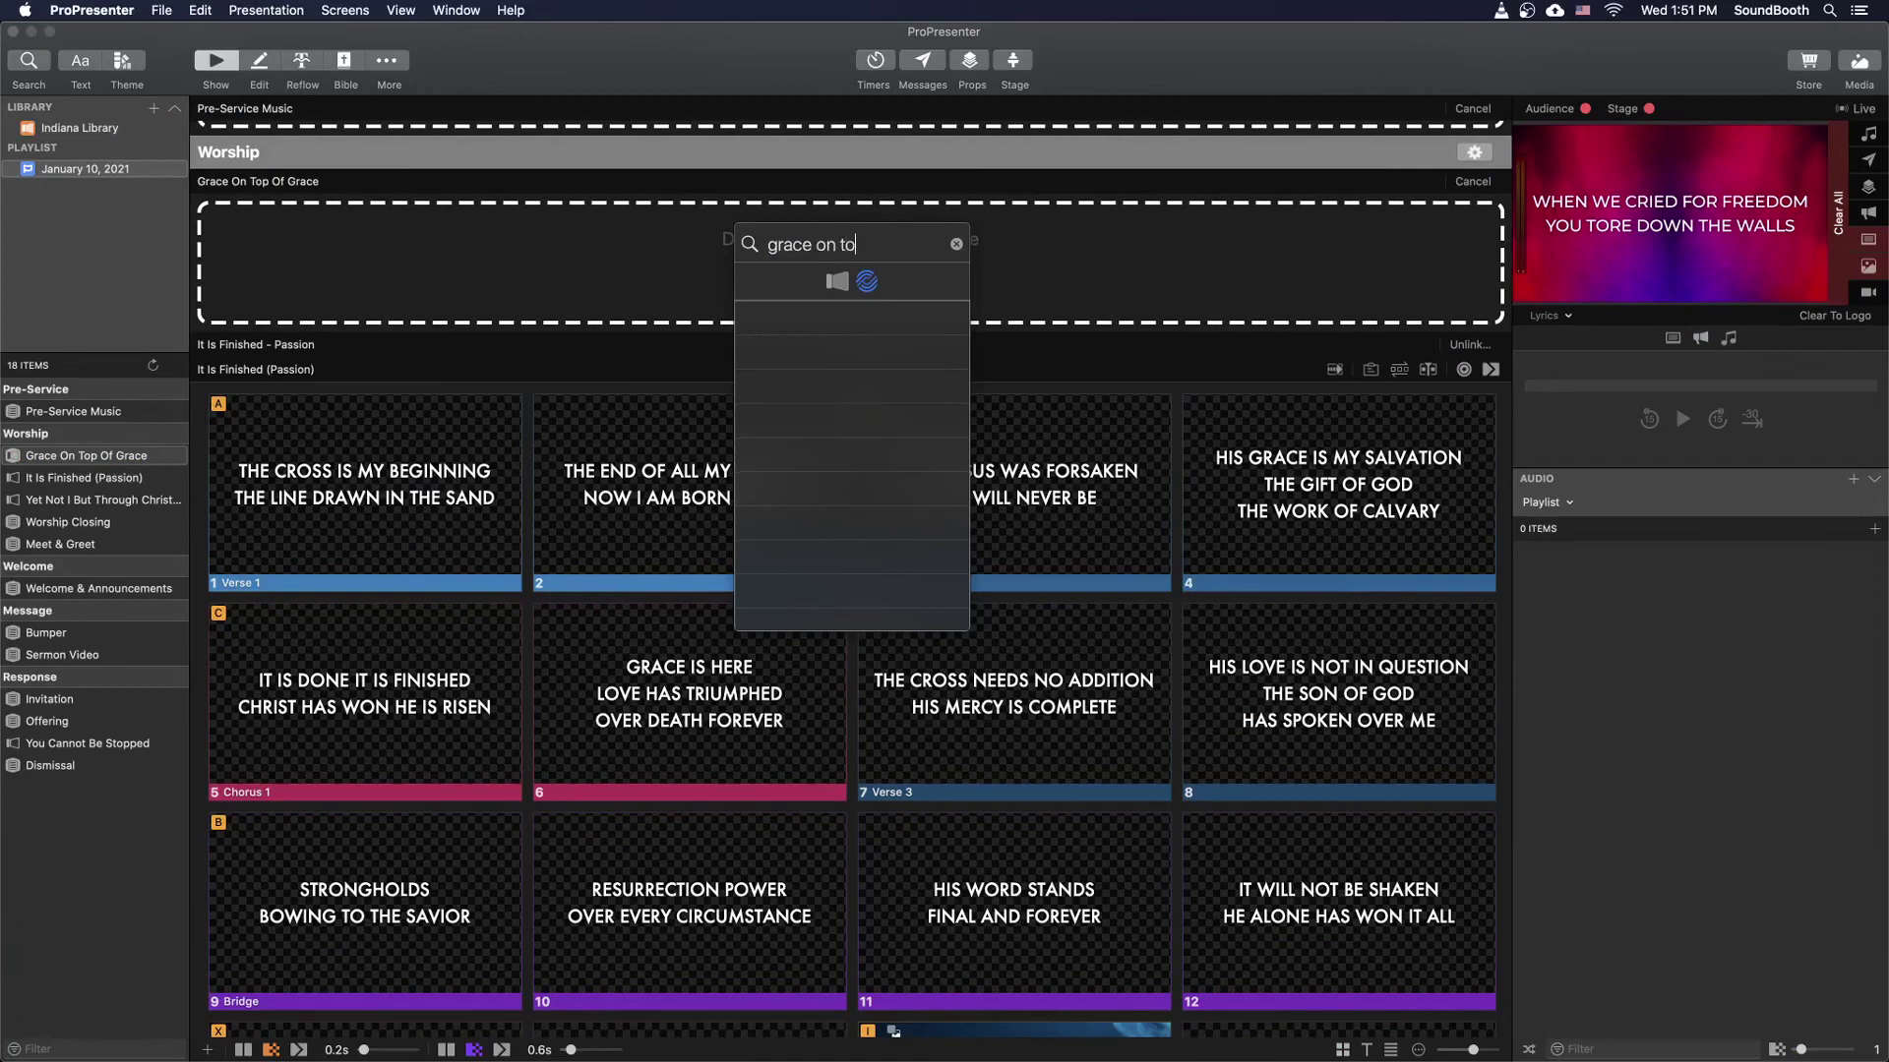
text(p of grace)
click(837, 283)
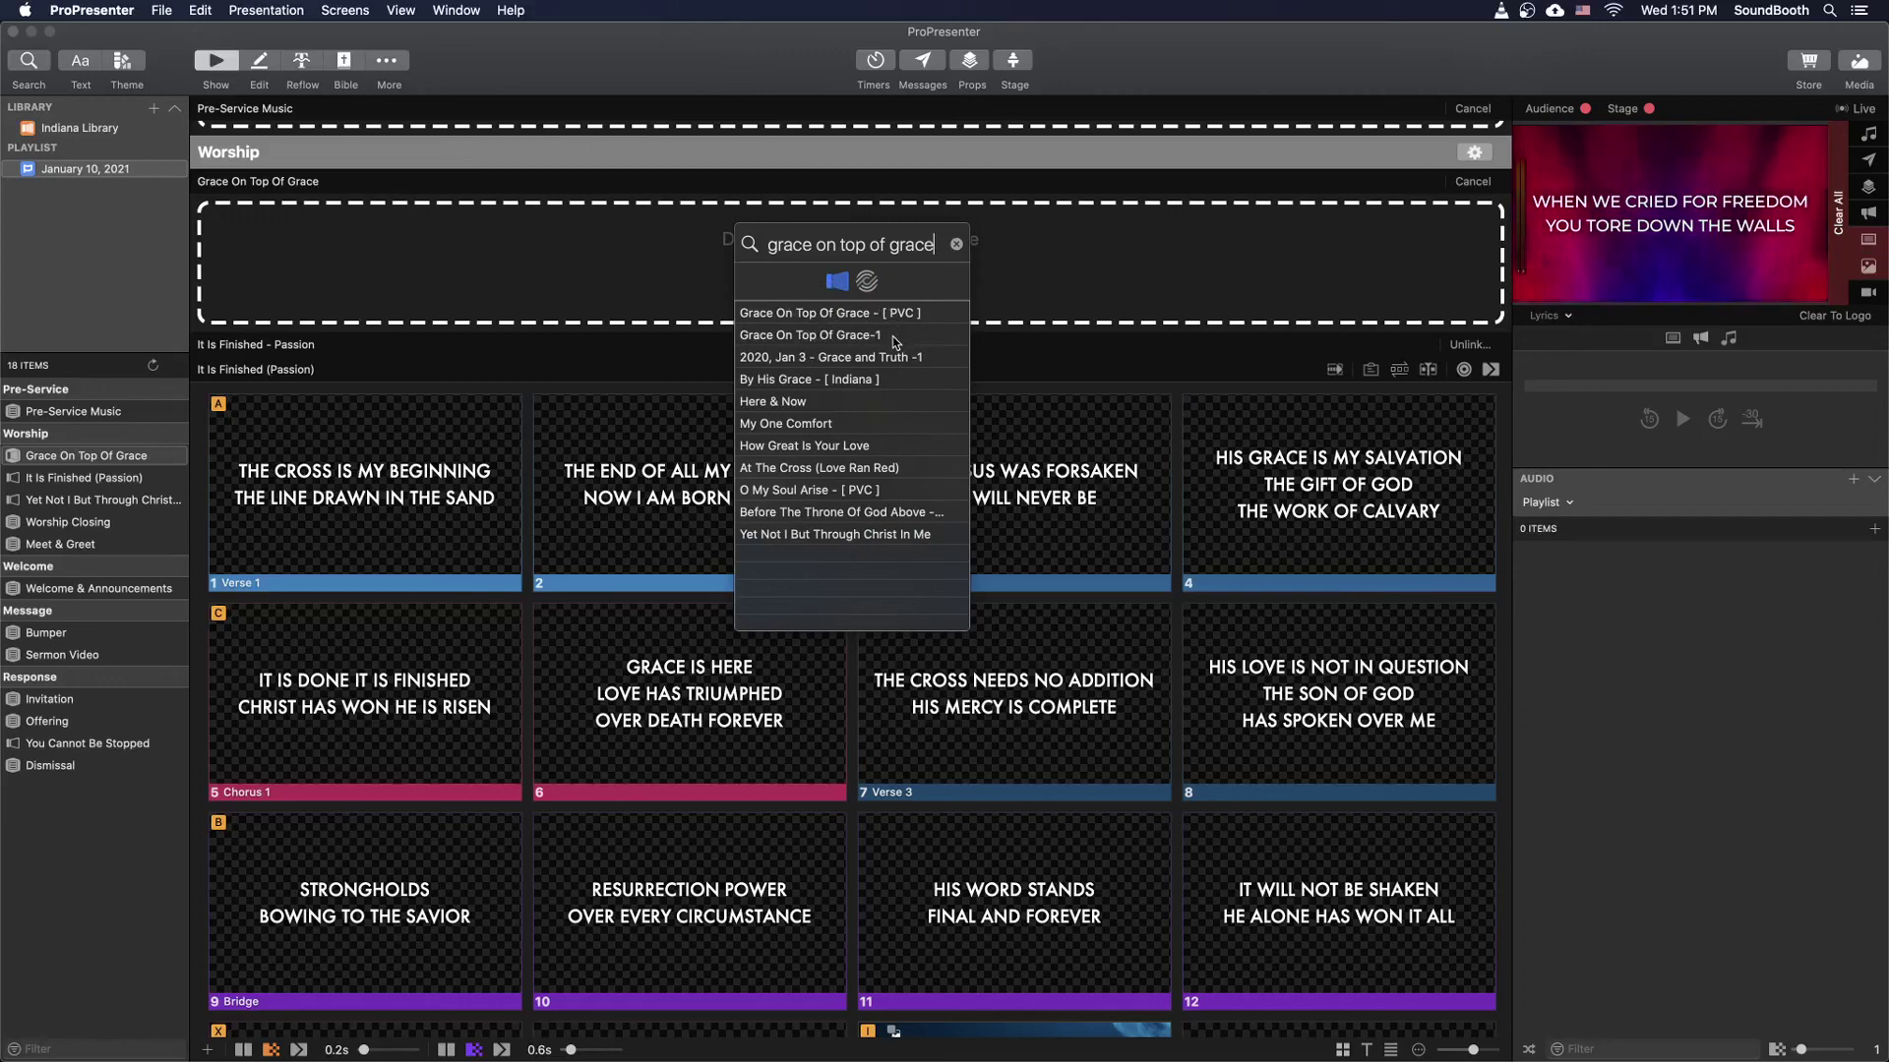
click(880, 340)
drag(879, 340, 588, 267)
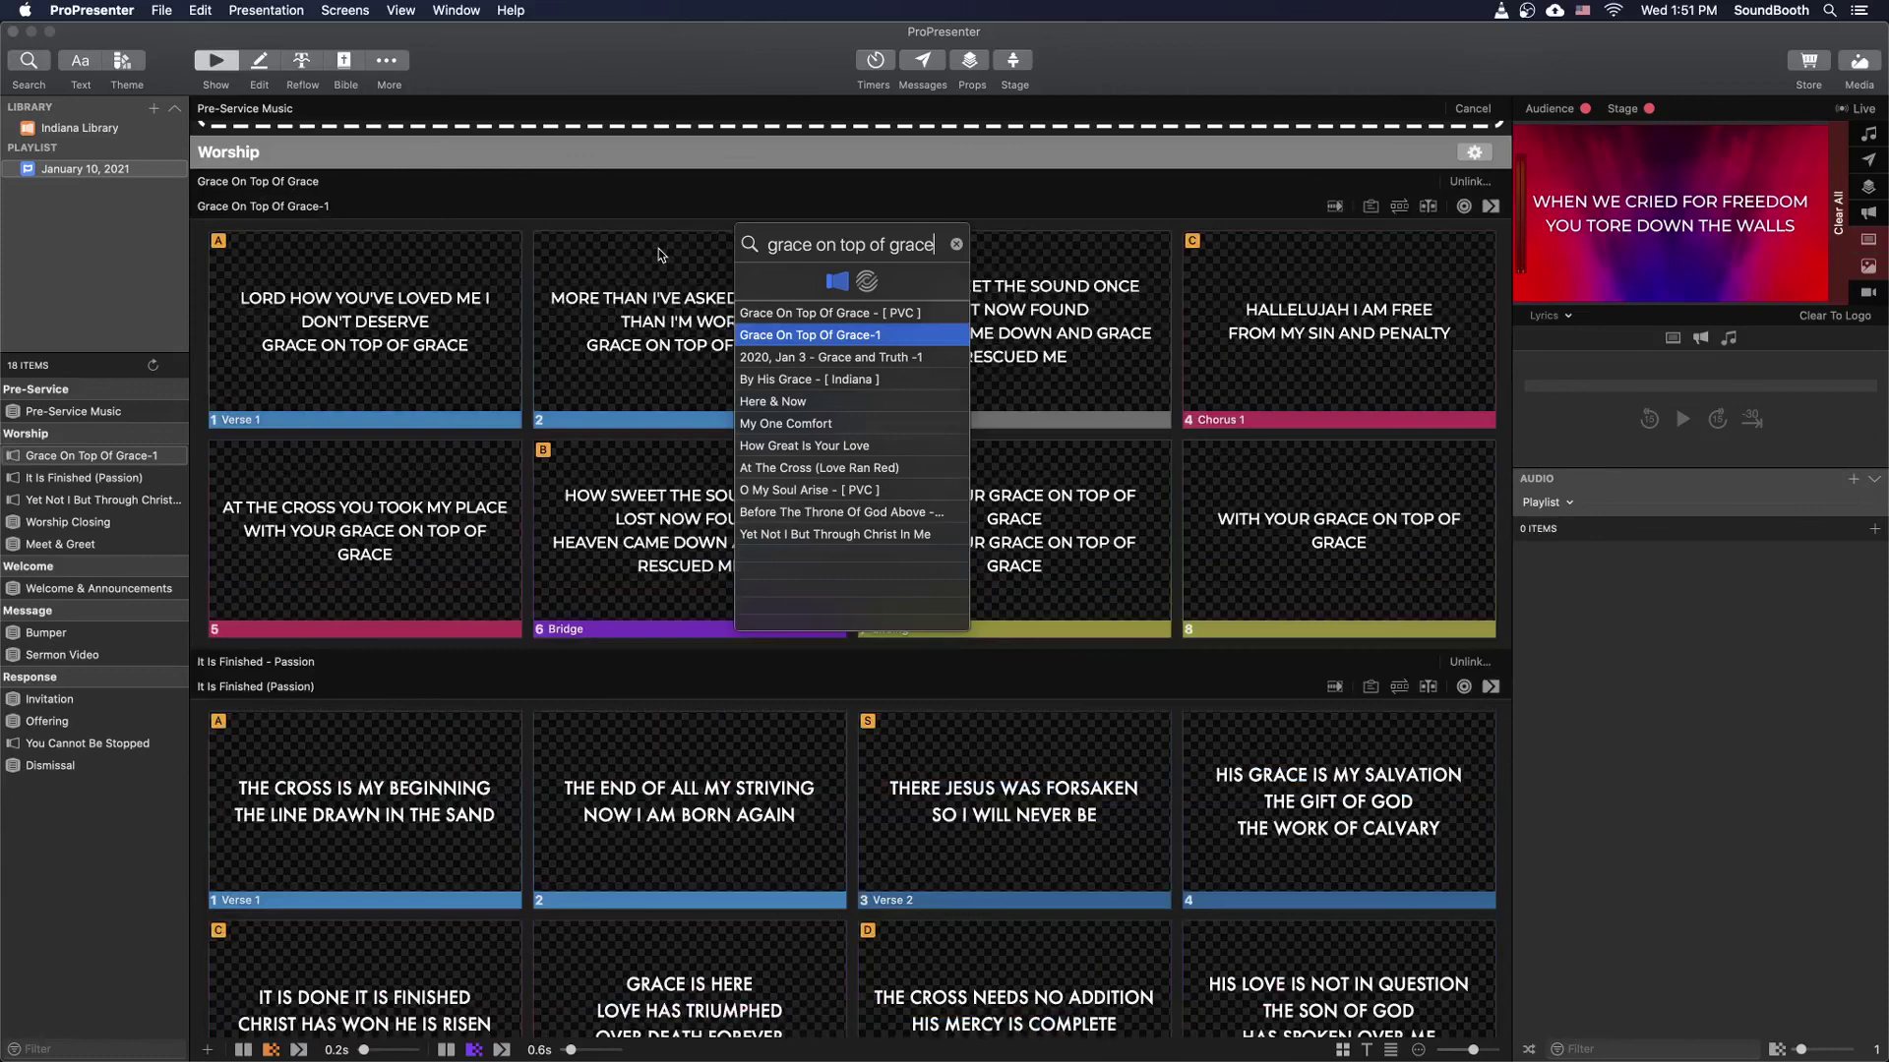
click(645, 70)
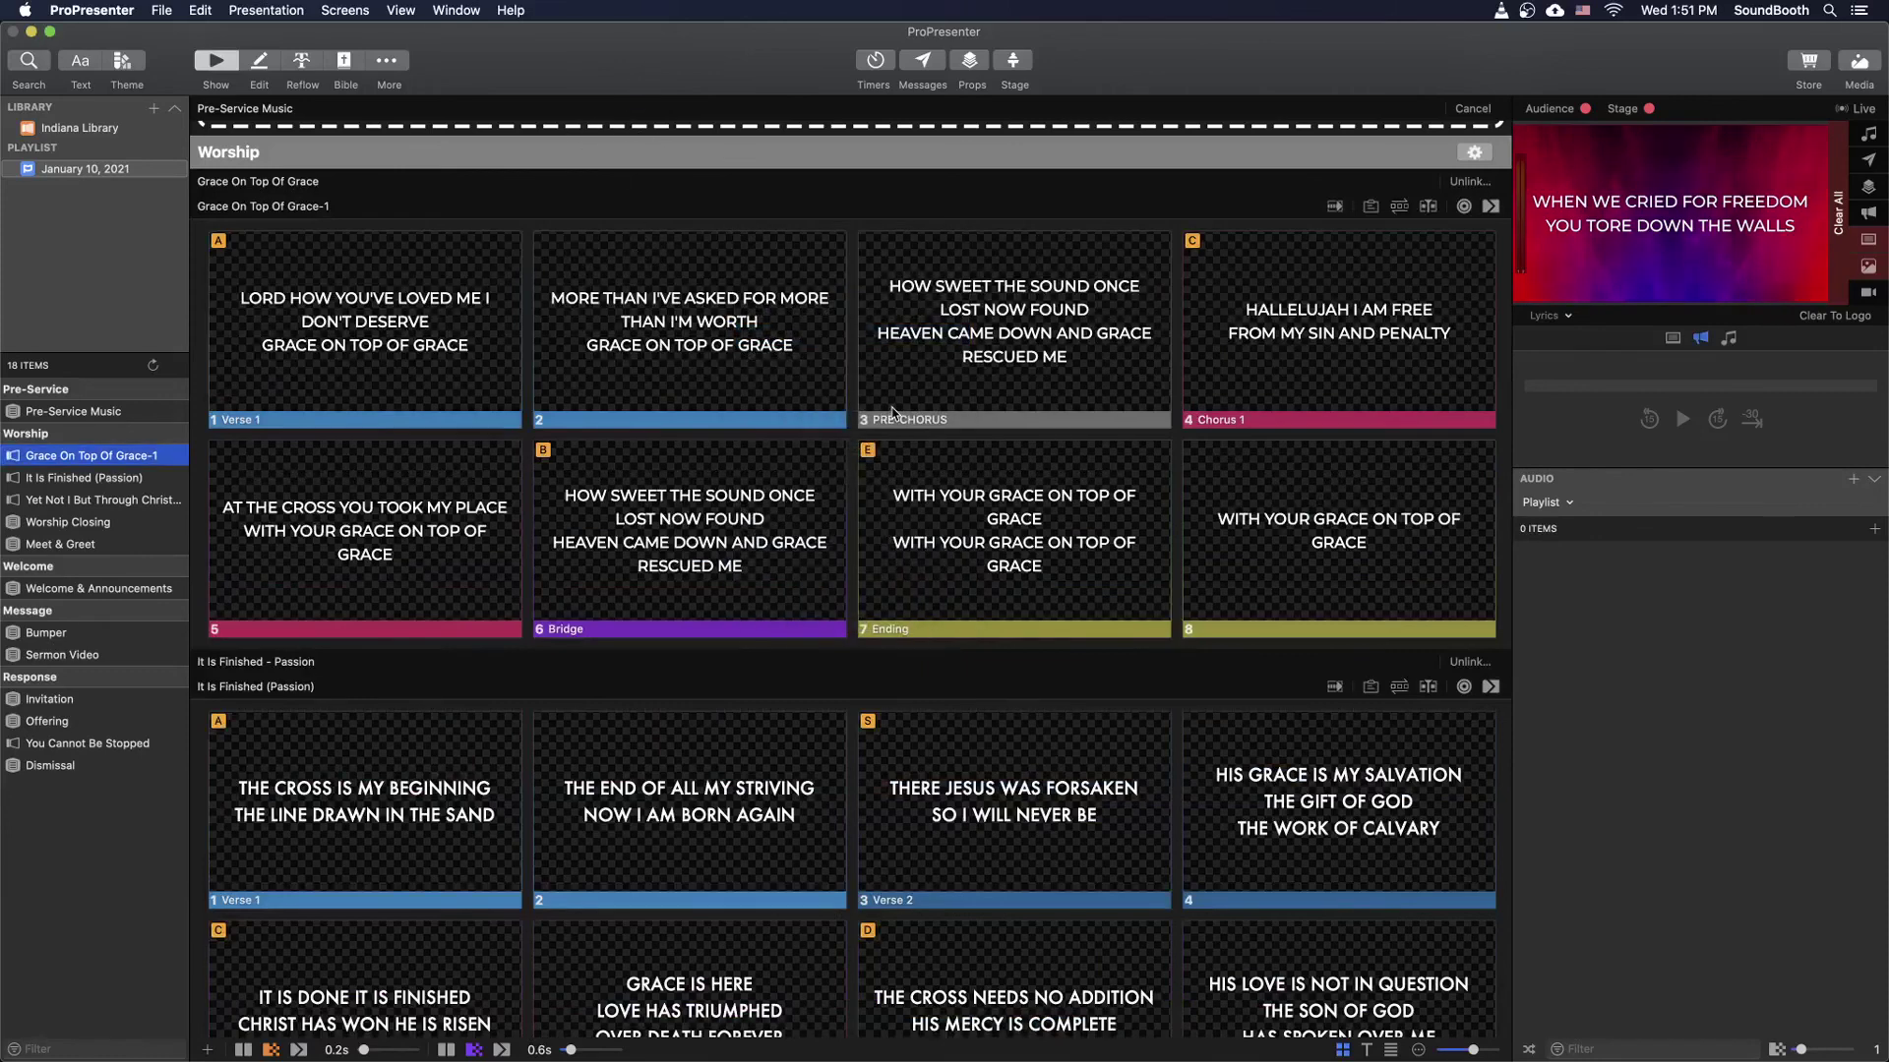